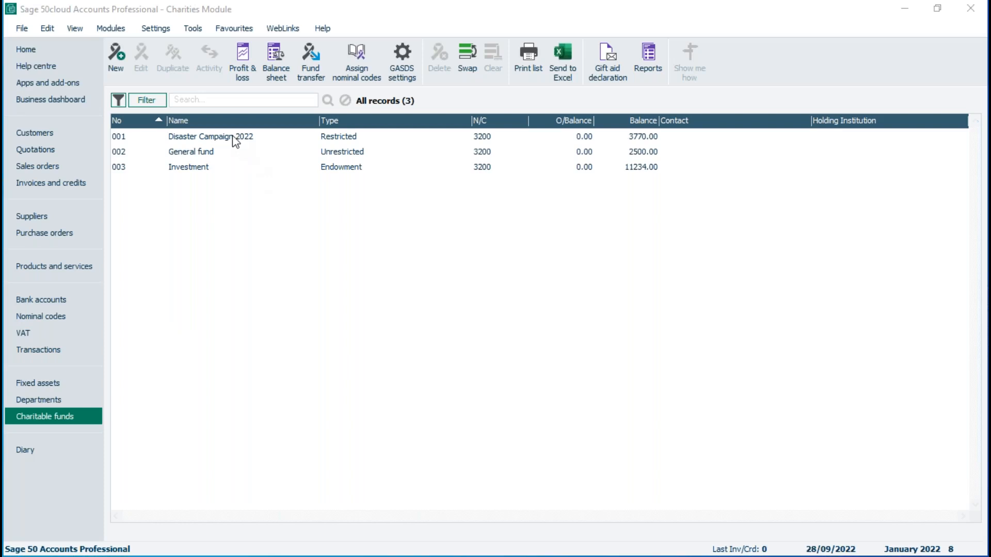
Step: Open the General fund record, review the available fund types, choose Unrestricted as its type and save the record
click(206, 153)
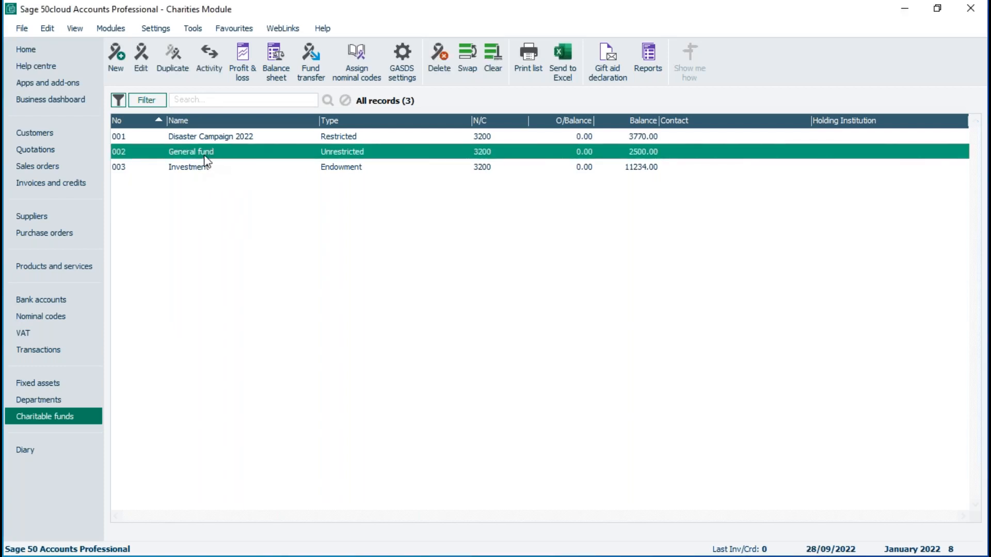
double_click(205, 155)
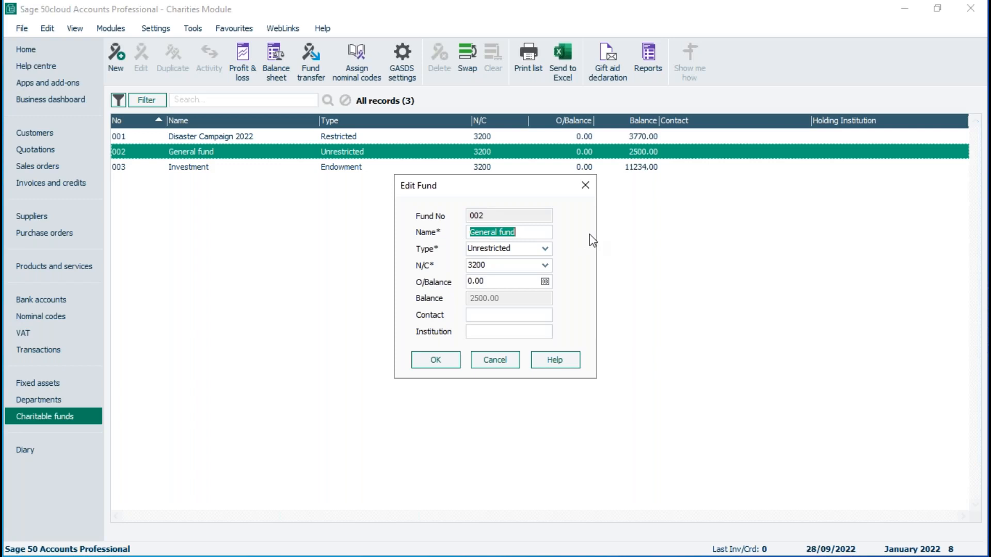
click(545, 248)
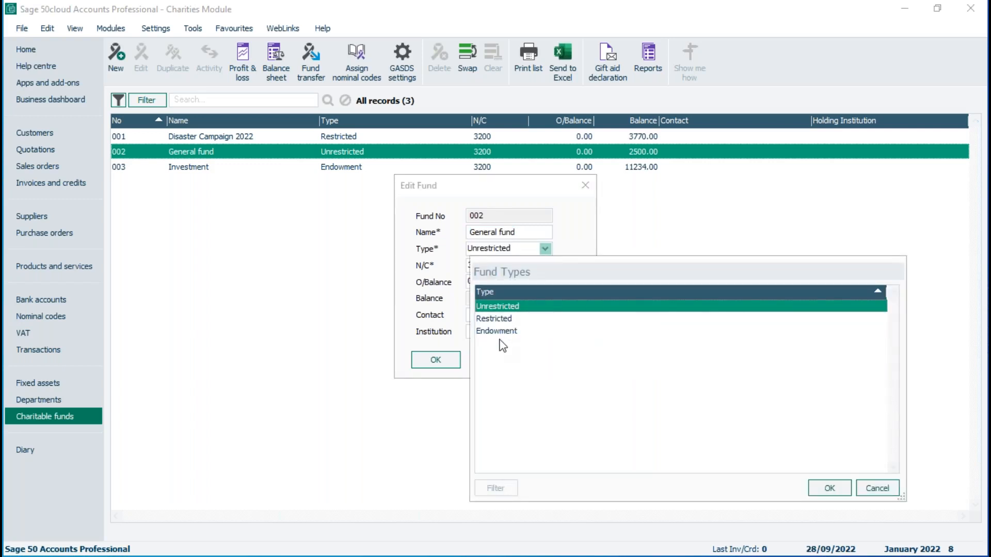
click(871, 490)
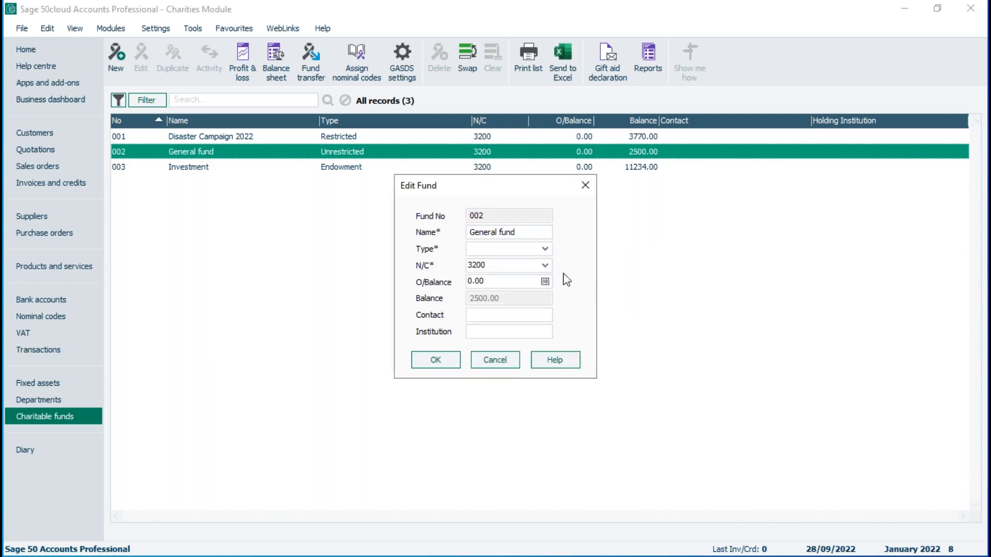
click(544, 250)
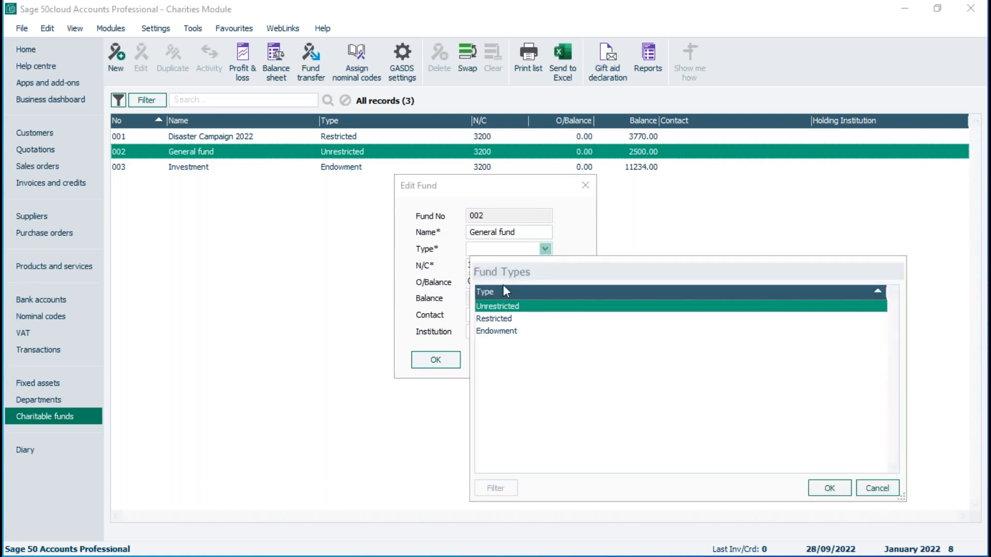
click(828, 488)
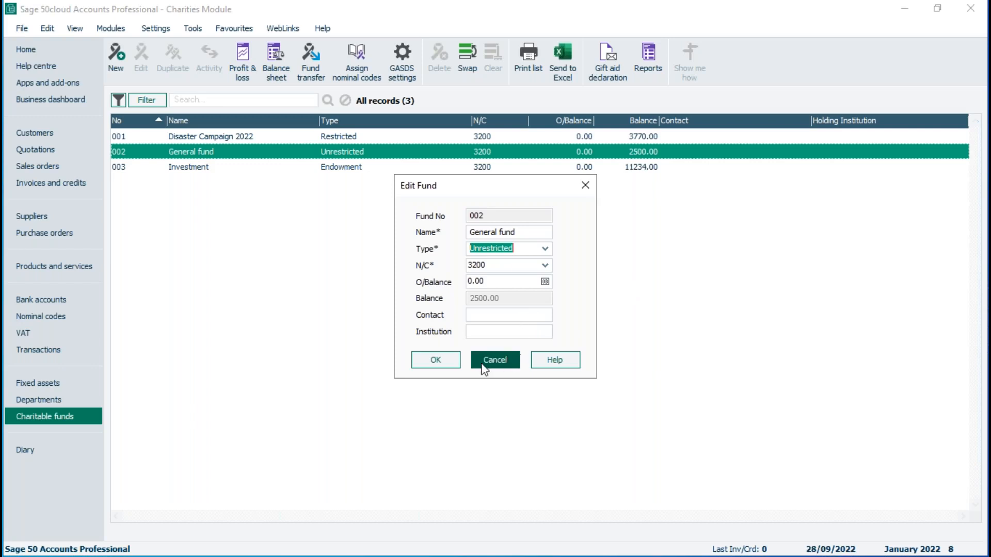
click(448, 364)
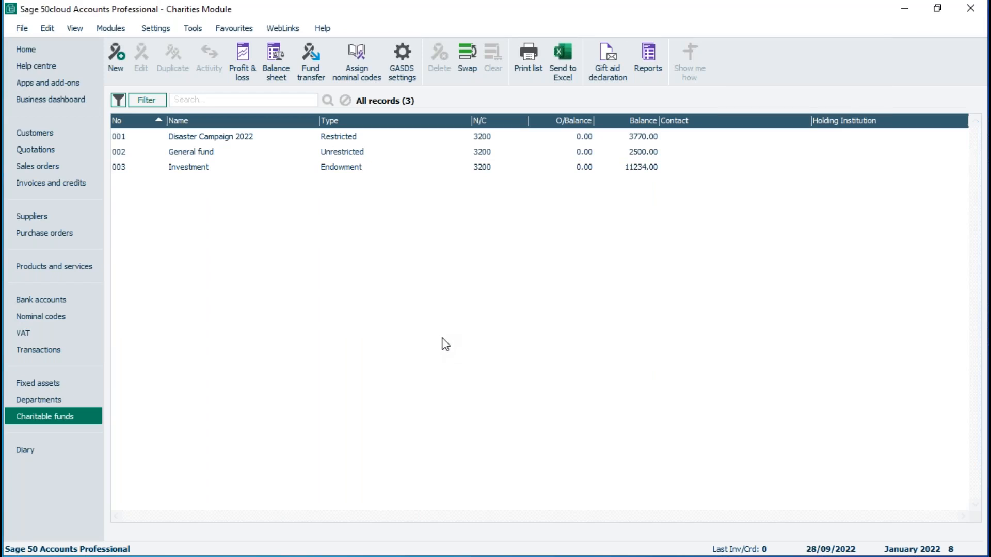
Step: Examine the default chart of accounts layout, including the balance sheet's Capital & Reserves ranges, and close it
click(58, 317)
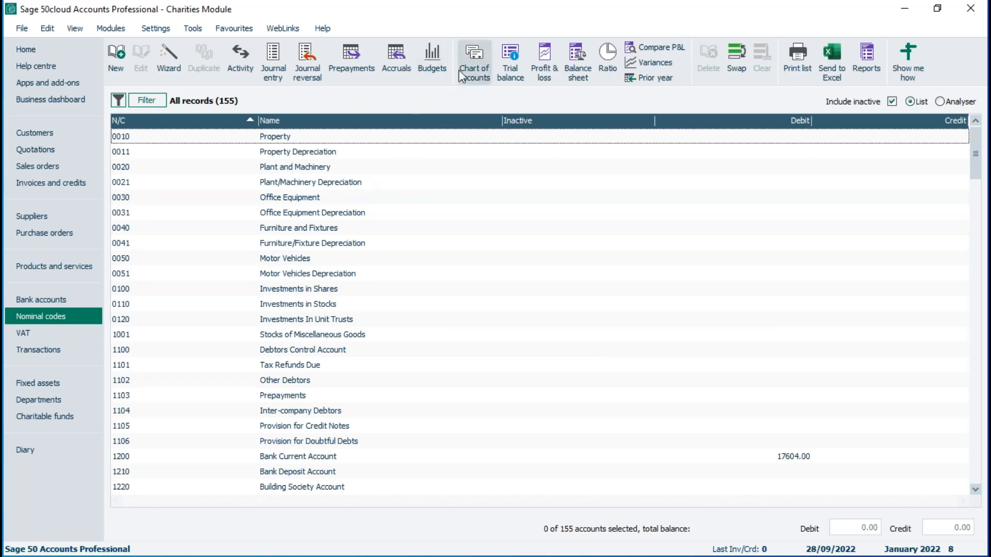
click(475, 64)
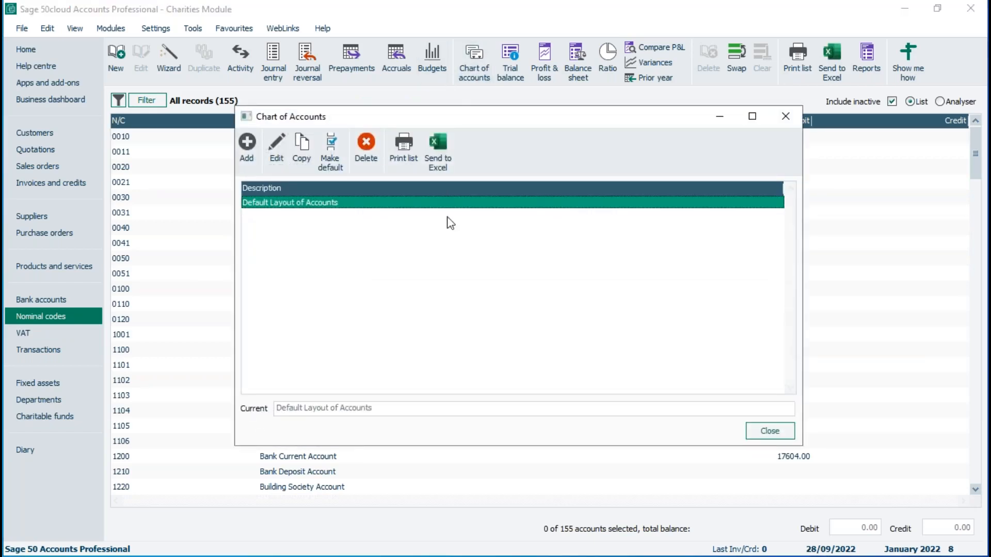
click(279, 155)
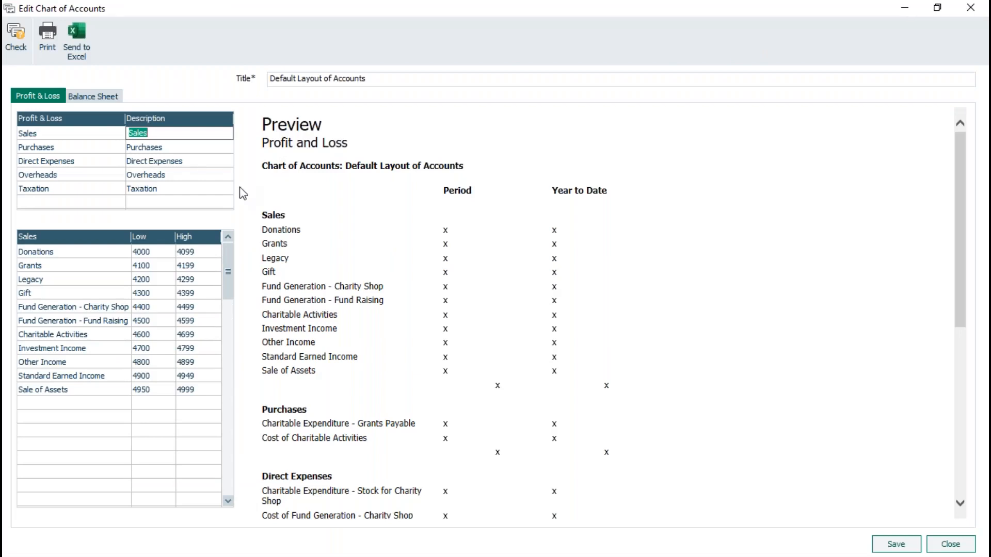
click(118, 97)
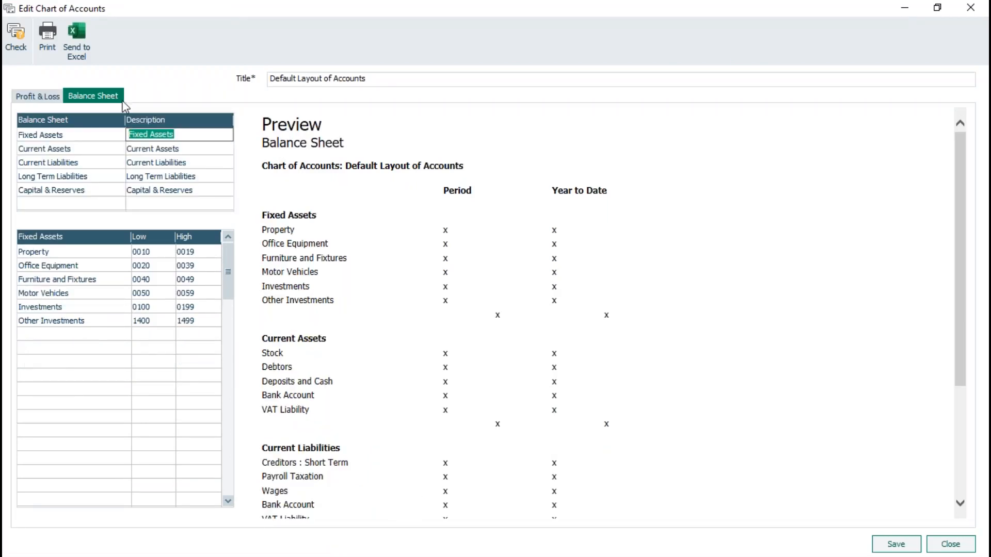
click(71, 190)
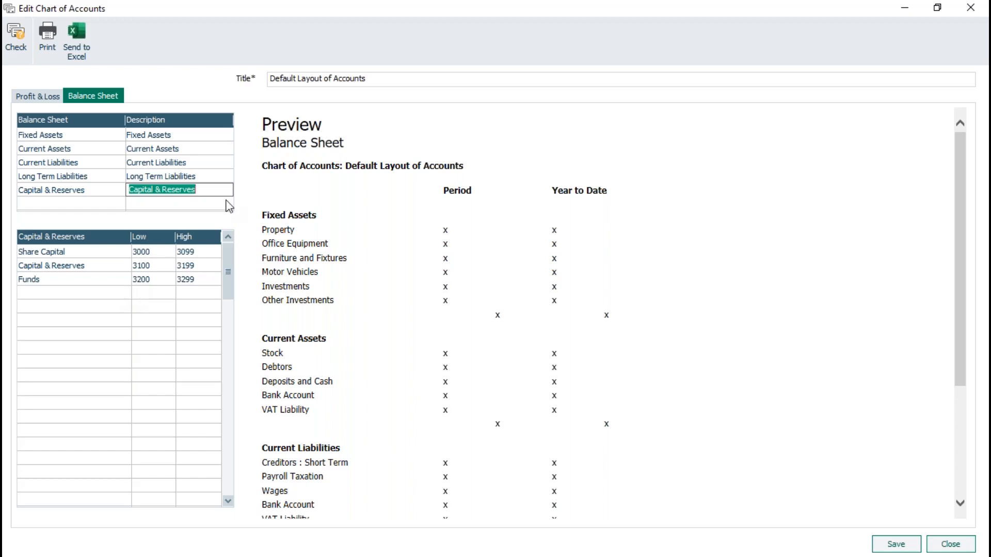
click(968, 9)
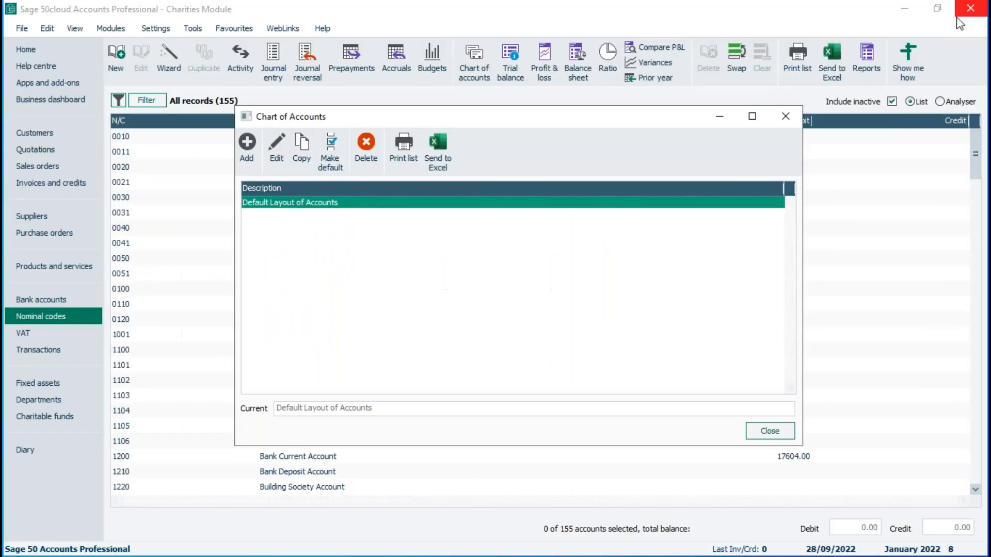
click(769, 431)
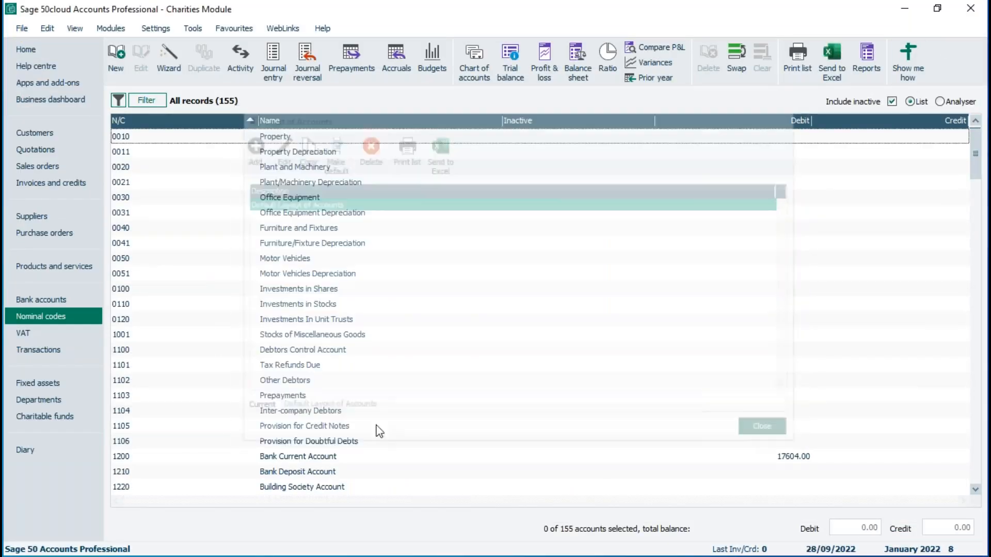
Step: Return to the charitable funds and review the full list of SOFA categories in the nominal defaults
click(29, 418)
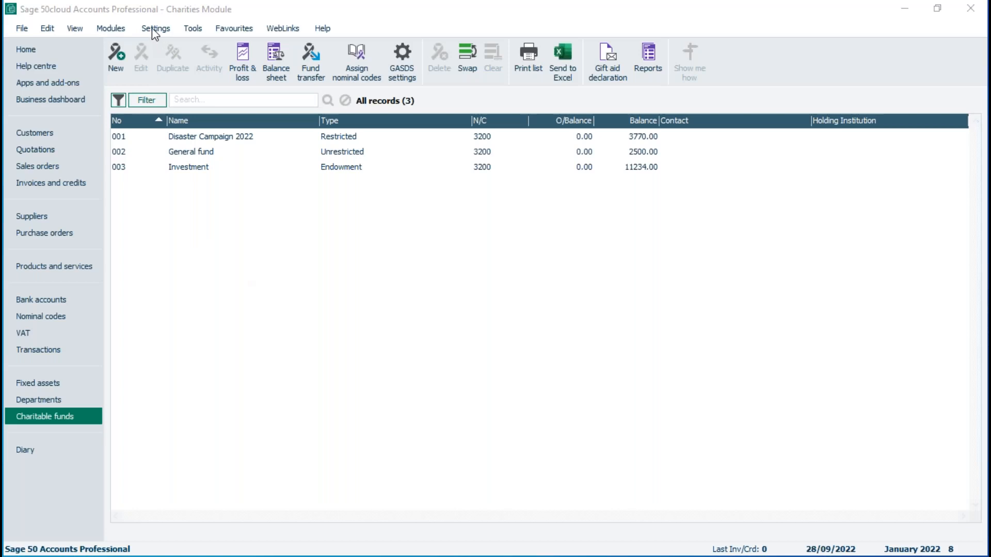
click(152, 28)
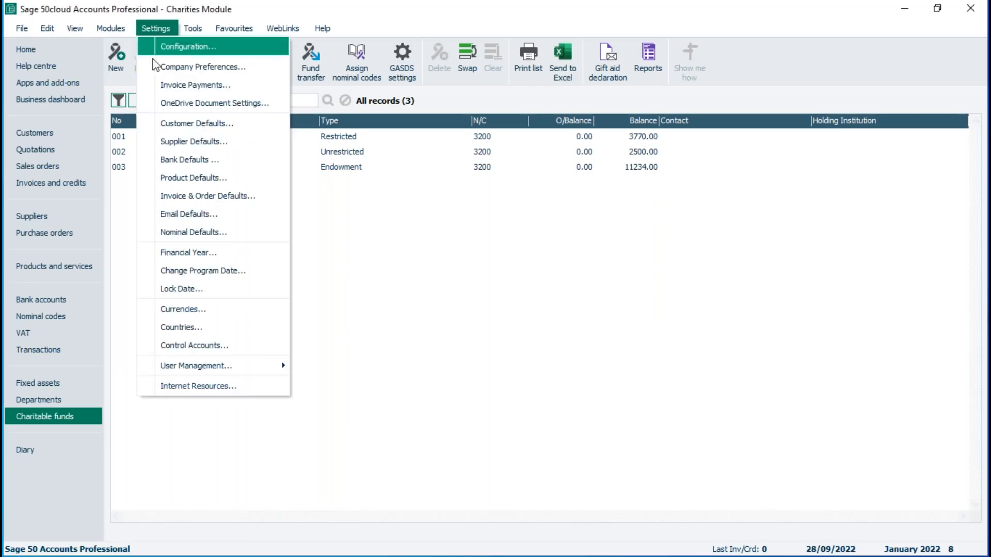
click(197, 233)
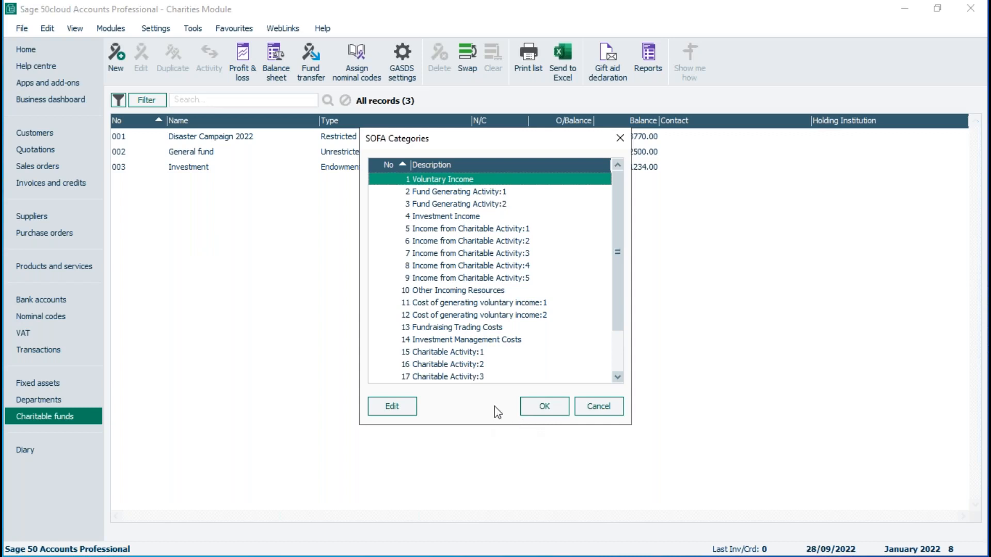
drag(614, 234, 613, 303)
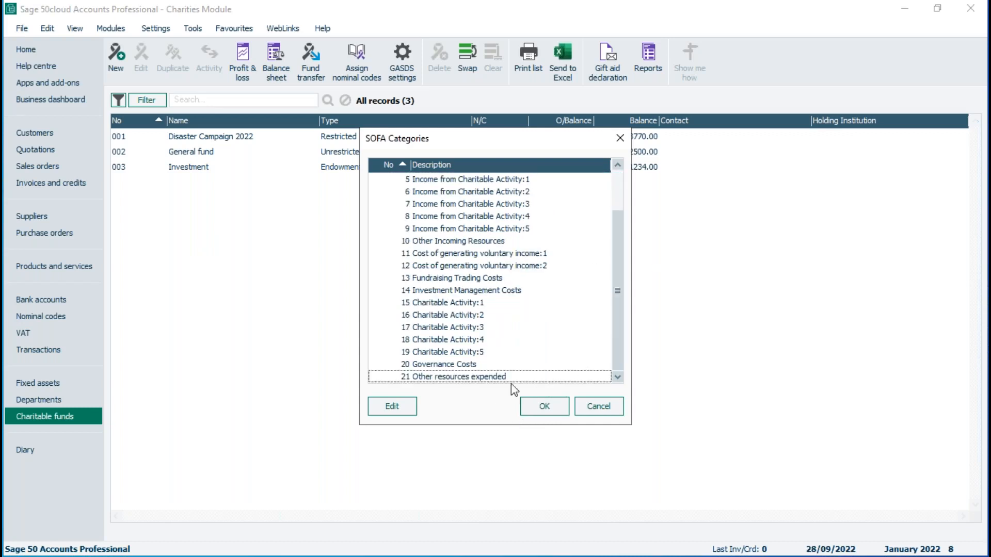
drag(615, 342, 626, 283)
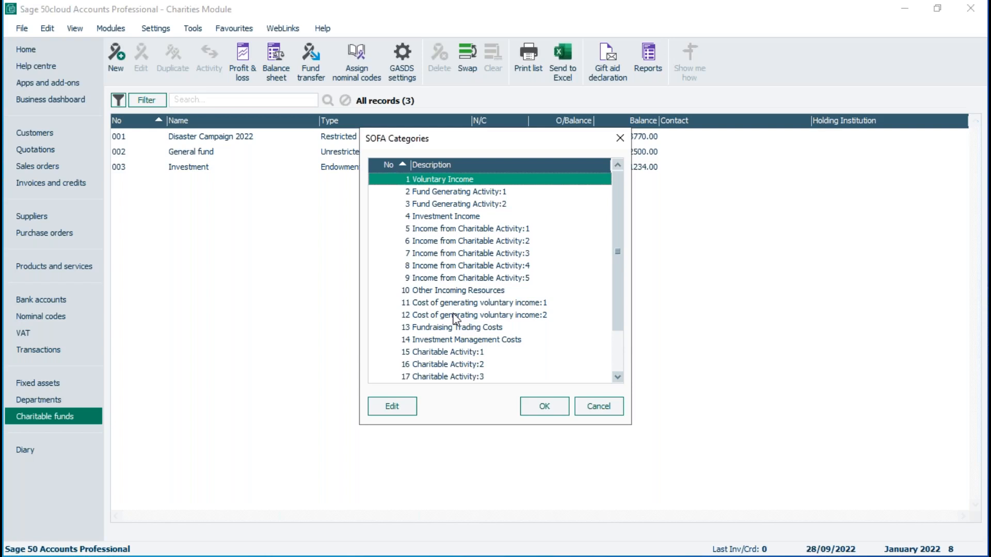
Step: Open the Voluntary Income SOFA category for editing, cancel the edit and close the category list
click(472, 231)
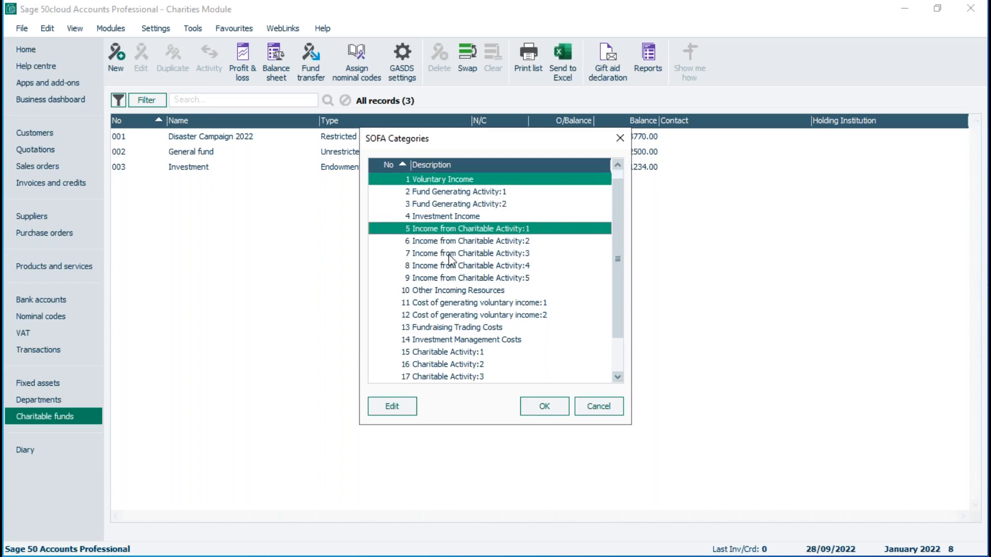
click(452, 179)
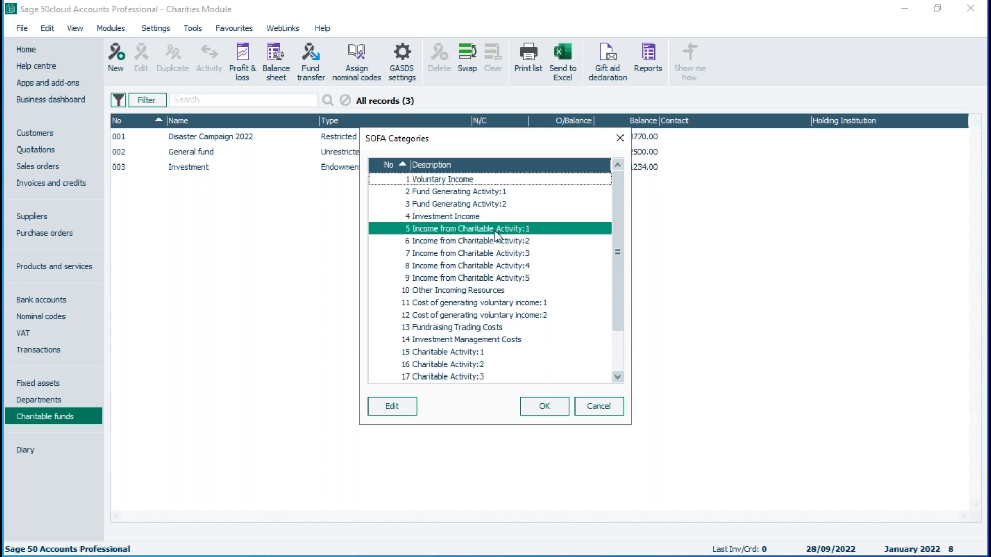
click(393, 406)
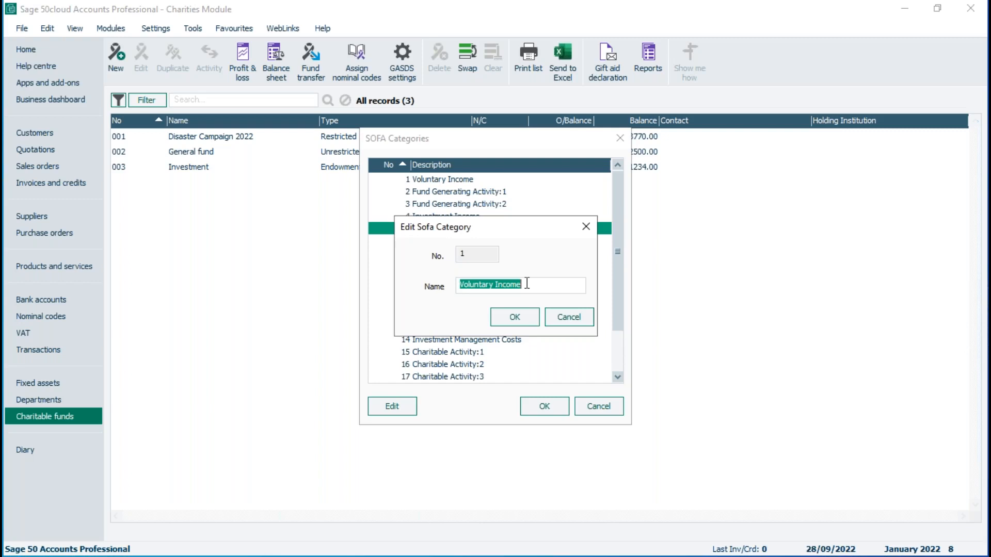
click(571, 325)
click(546, 406)
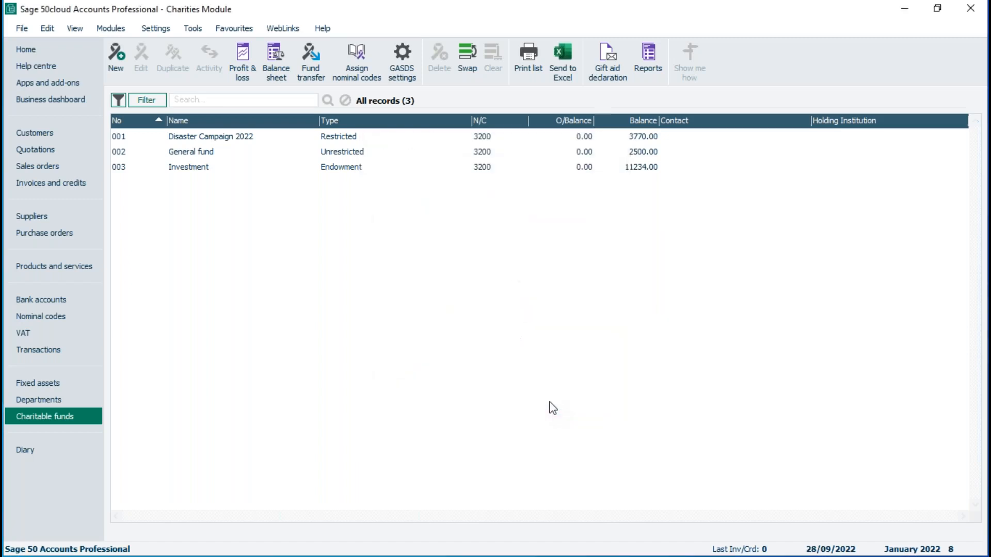
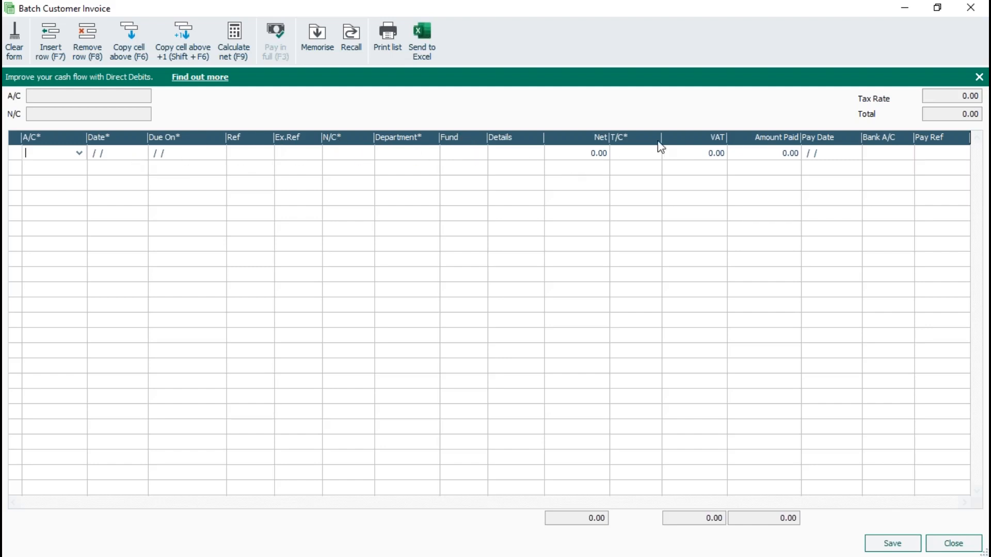
Step: Hide the Ex.Ref column in the batch customer invoice grid and show it again
right_click(564, 140)
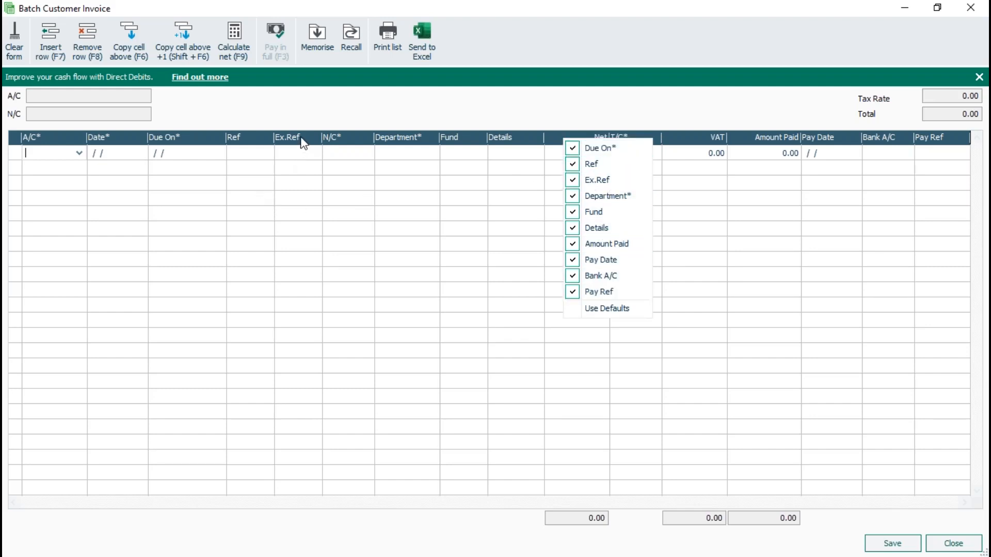
click(589, 180)
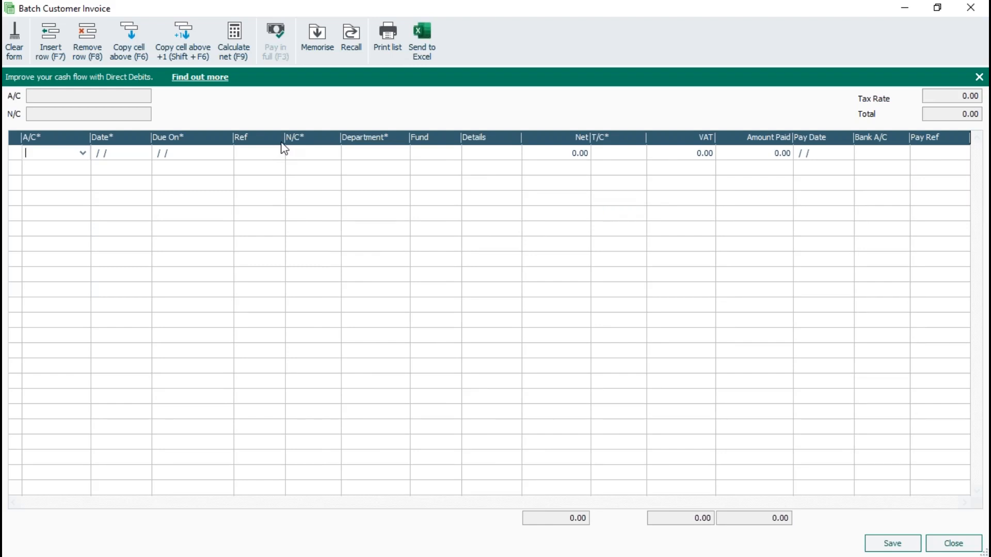
right_click(299, 138)
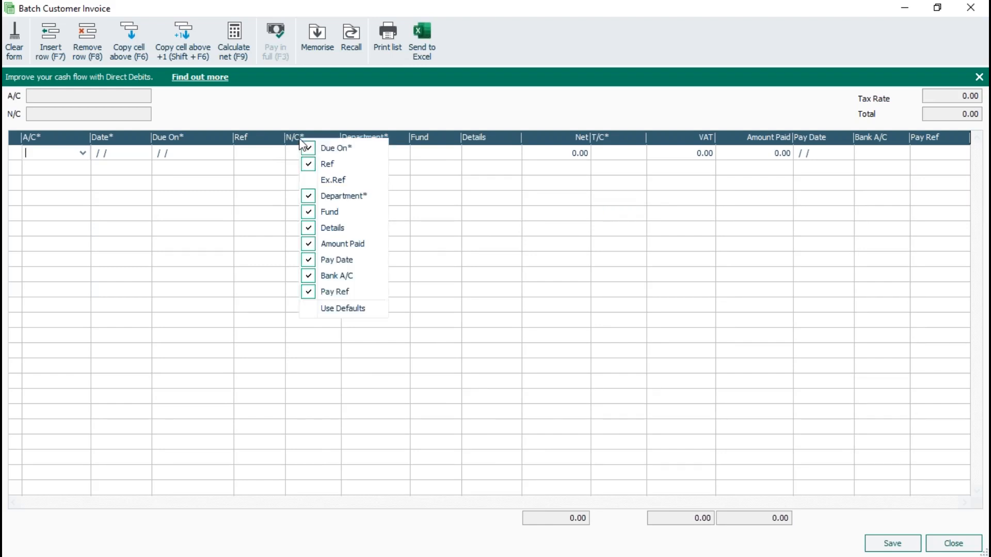
click(330, 180)
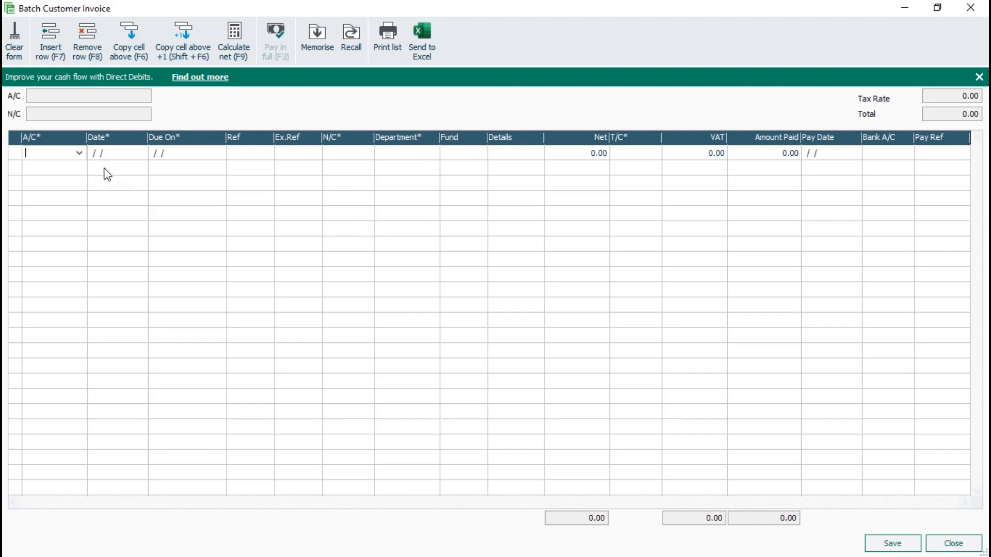
Step: Start a batch invoice line for customer account DONOR1 with the reference 123
click(78, 153)
double_click(103, 212)
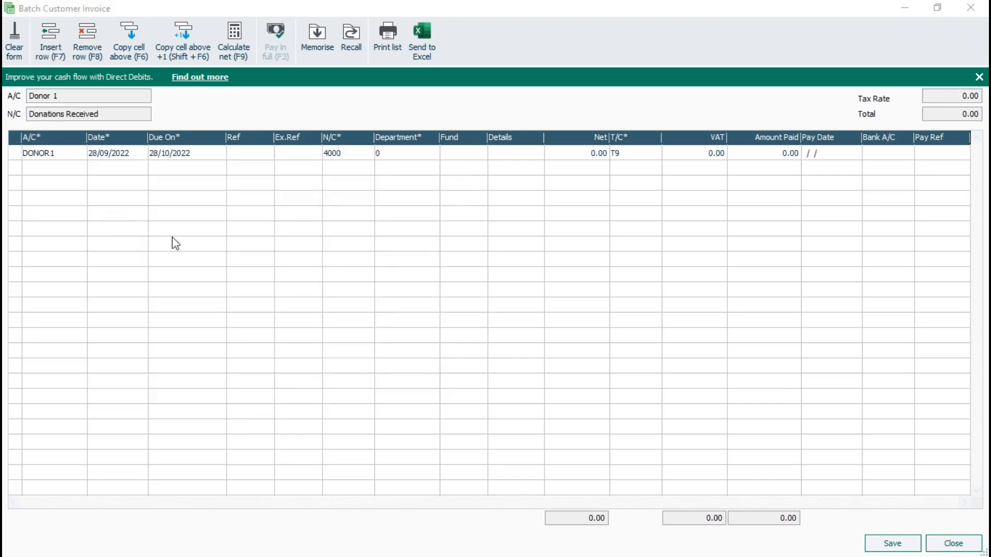
click(561, 319)
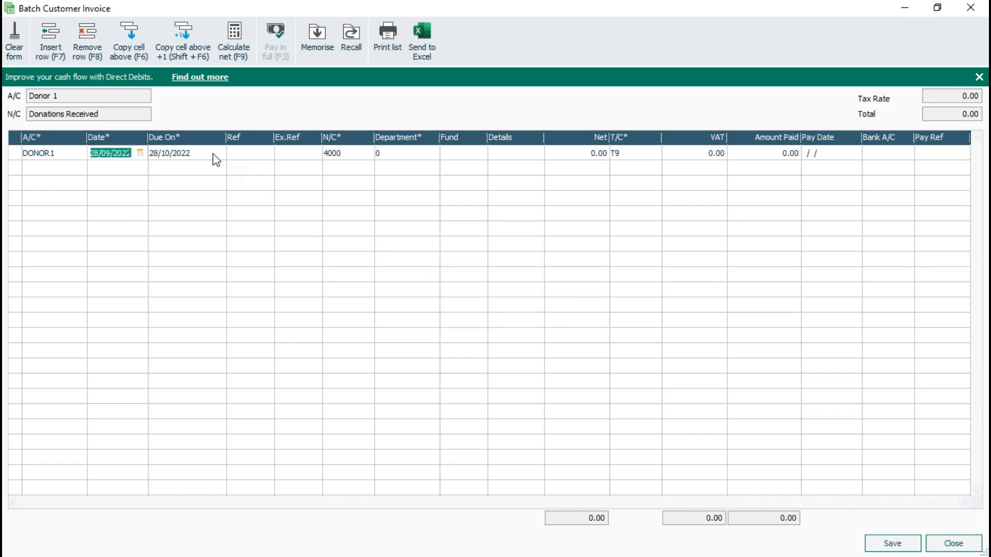
click(243, 158)
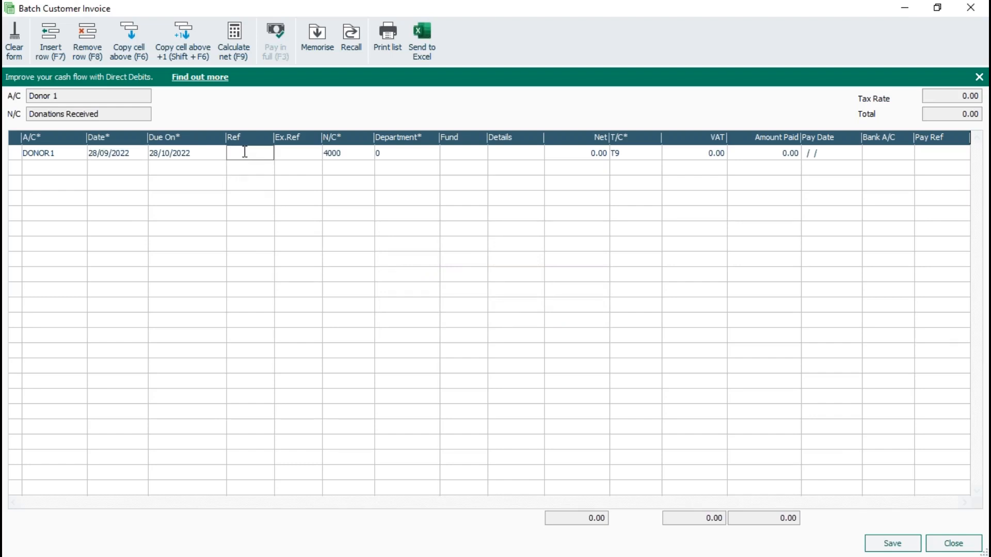
text(123)
Step: Assign the invoice line to the 002 General fund and set its net amount to 100
click(454, 154)
click(481, 154)
click(549, 223)
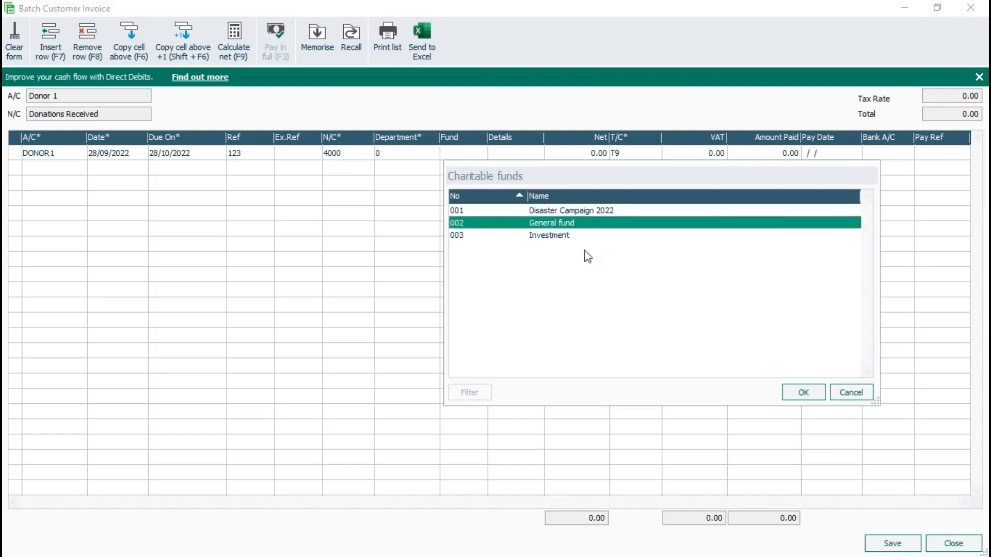
click(809, 391)
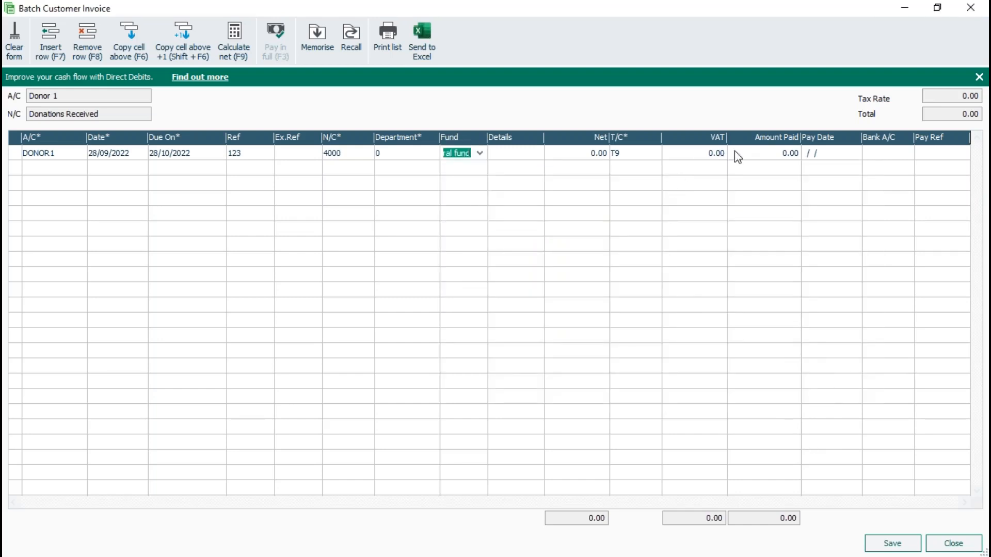
click(584, 153)
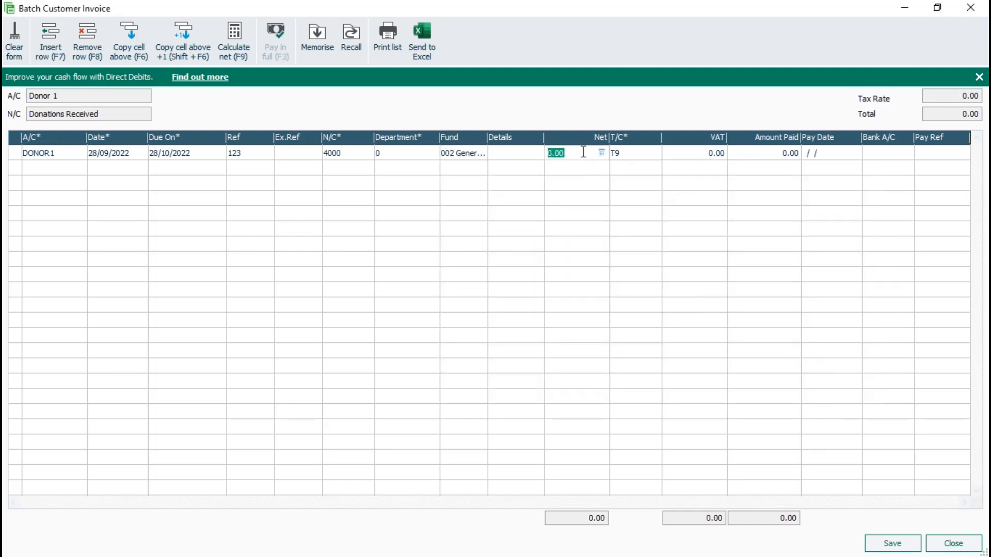
text(100)
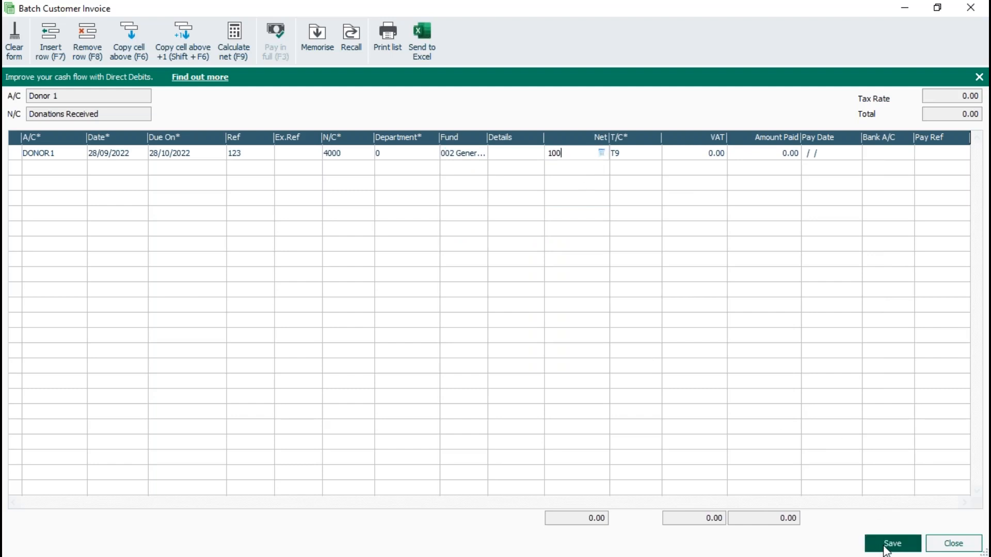
Step: Save the batch customer invoice and close its entry form
click(886, 548)
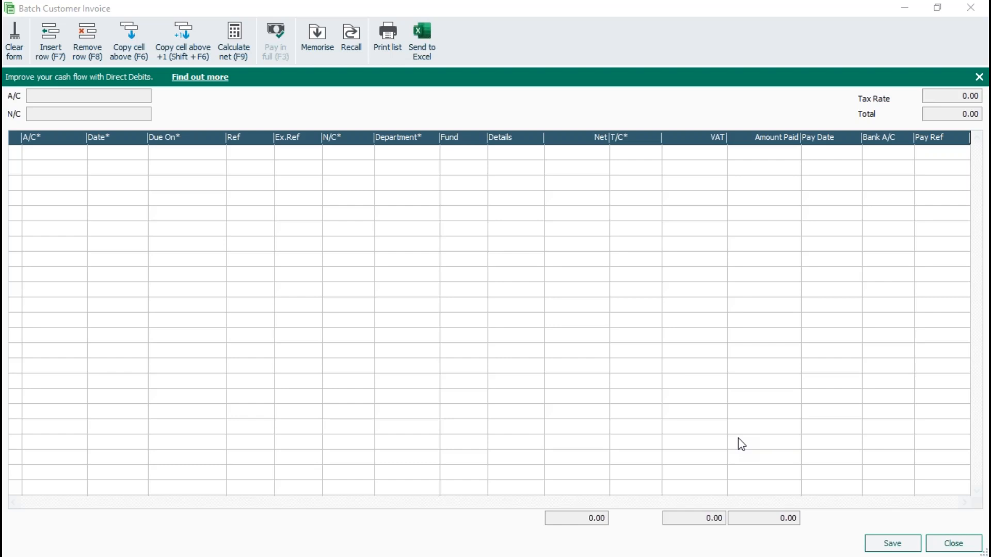
click(945, 537)
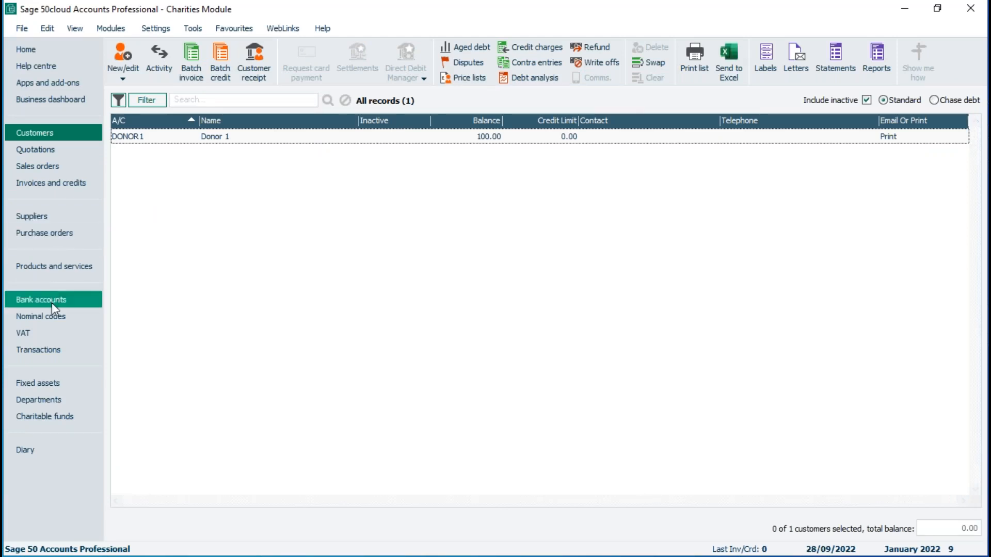
Step: Start a new product invoice for customer account DONOR1
click(46, 184)
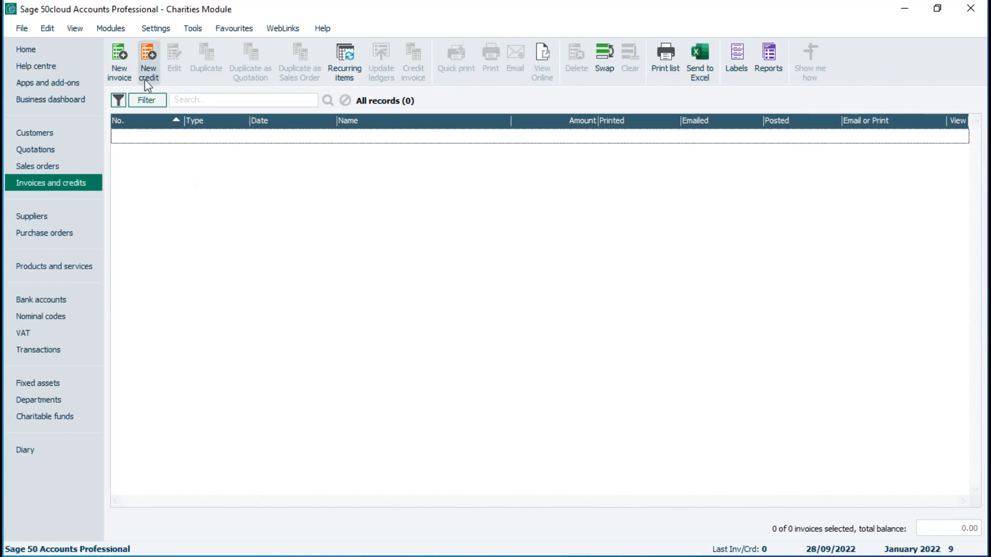
click(120, 64)
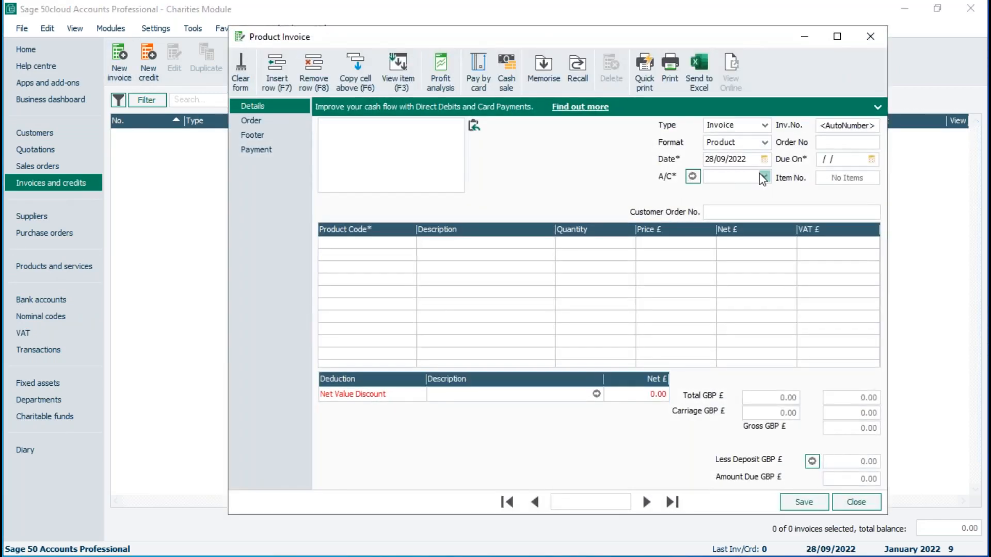
click(764, 178)
click(794, 232)
click(639, 312)
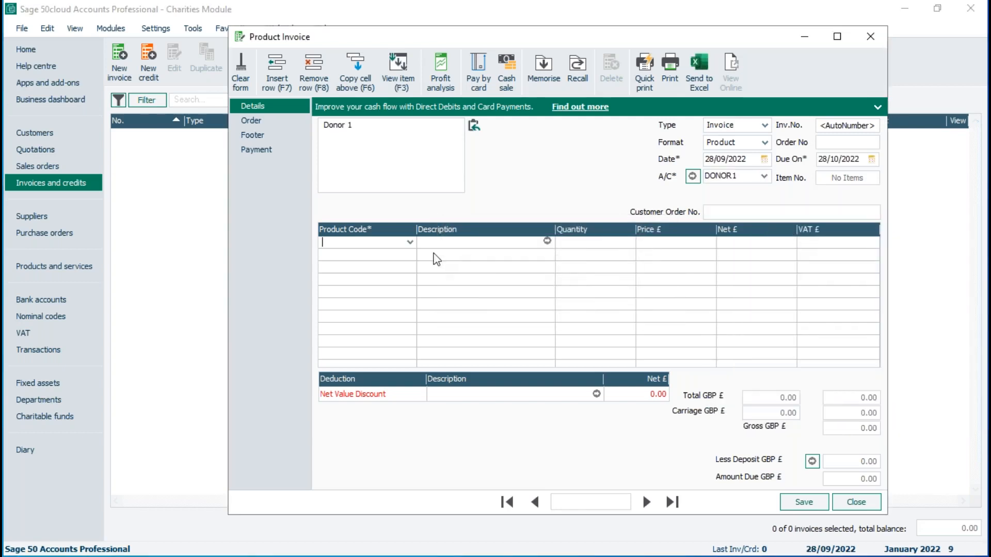
Step: Add product code S1 to the first invoice line and cancel editing its item details
click(409, 242)
double_click(444, 310)
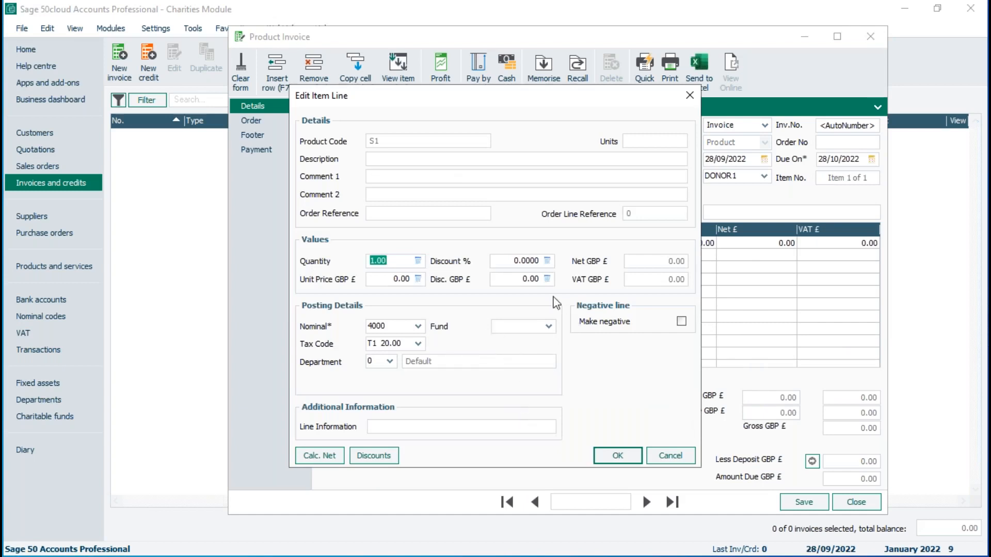
click(665, 455)
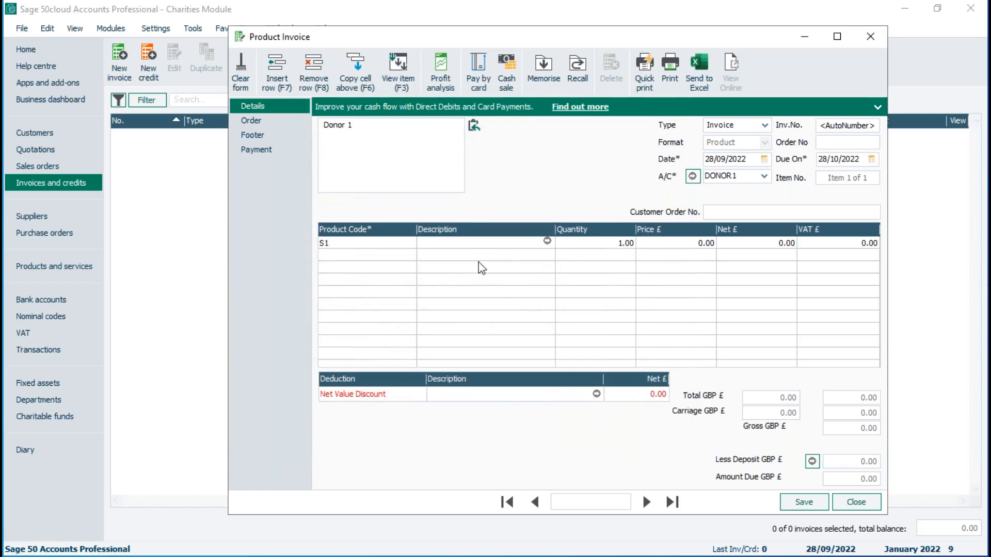
Step: Check the fund choices in the S1 line's posting details, cancel the line edit and discard the product invoice
click(837, 36)
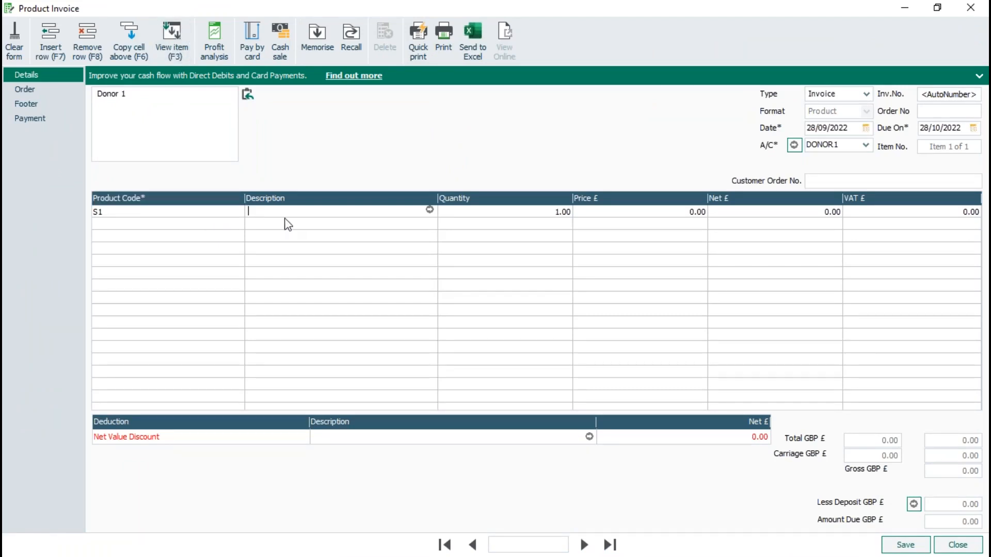
click(430, 213)
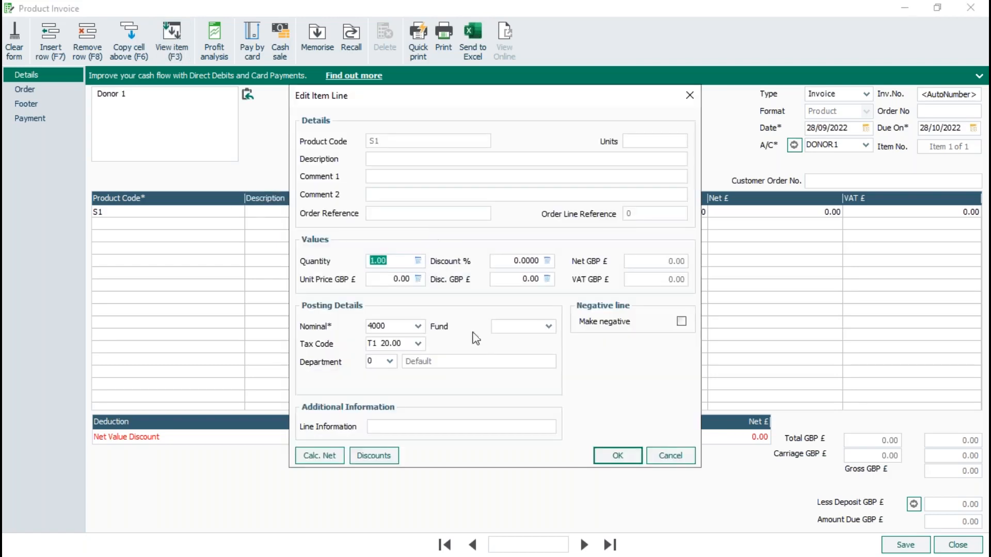
click(548, 326)
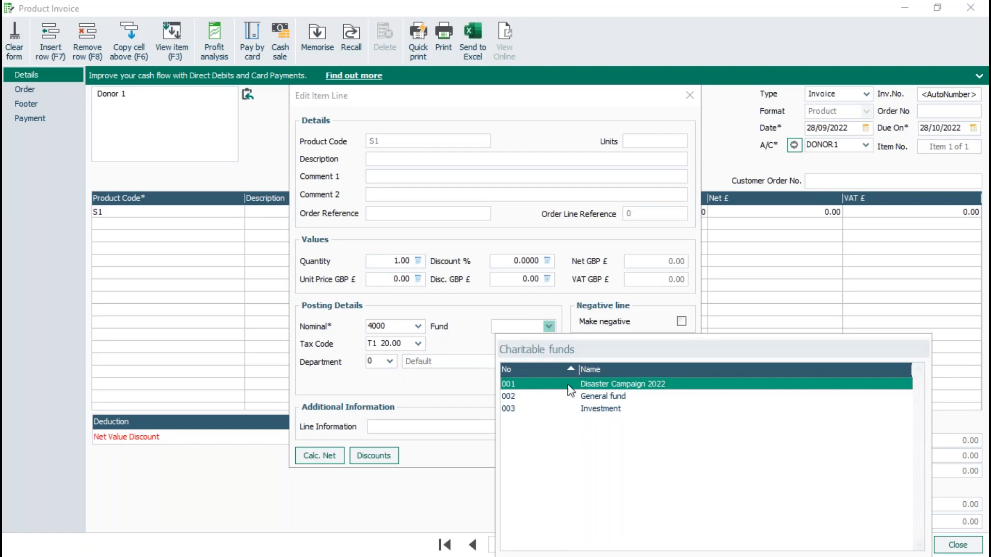
click(779, 216)
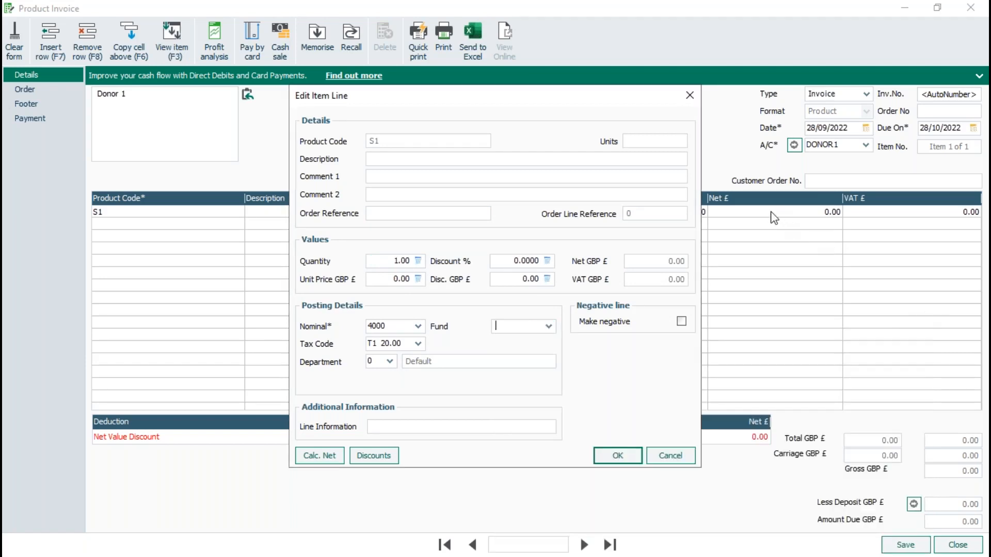
click(667, 461)
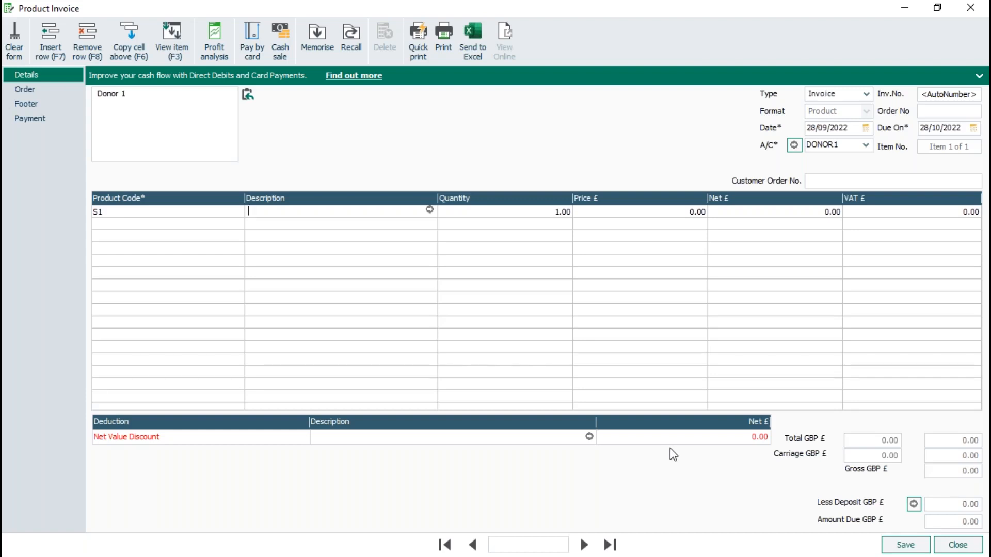
click(958, 545)
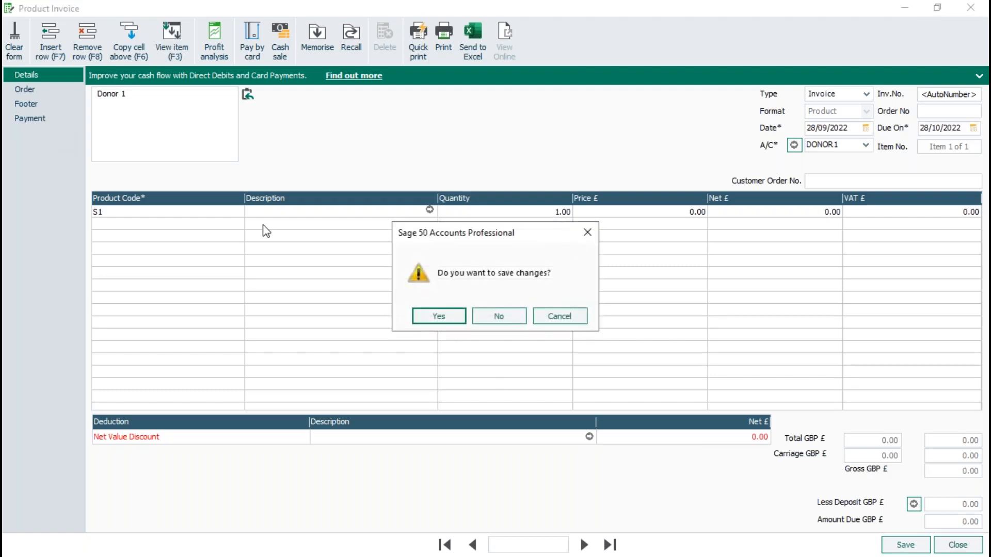
click(498, 316)
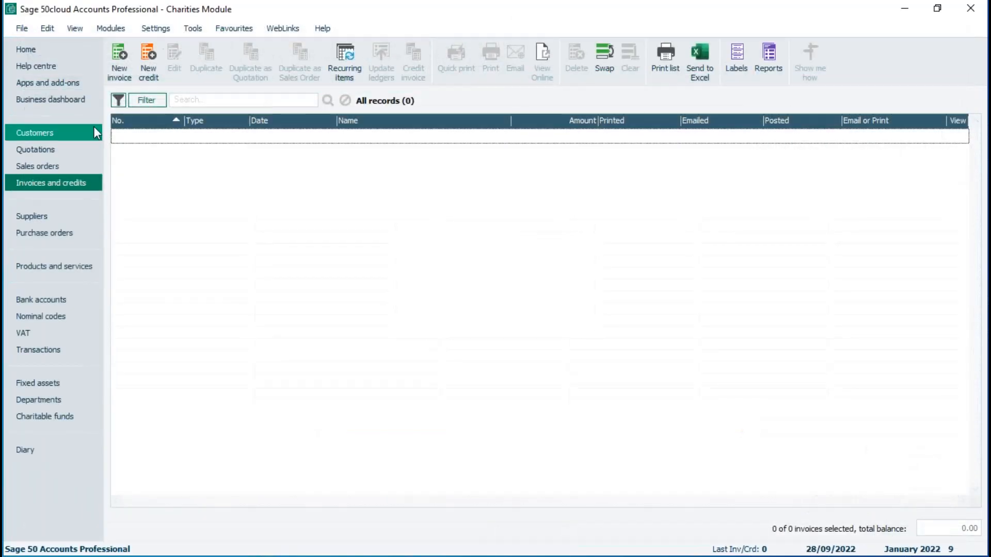
Step: Open a bank payment for the Bank Current Account, look at its Fund column and close the form
click(37, 302)
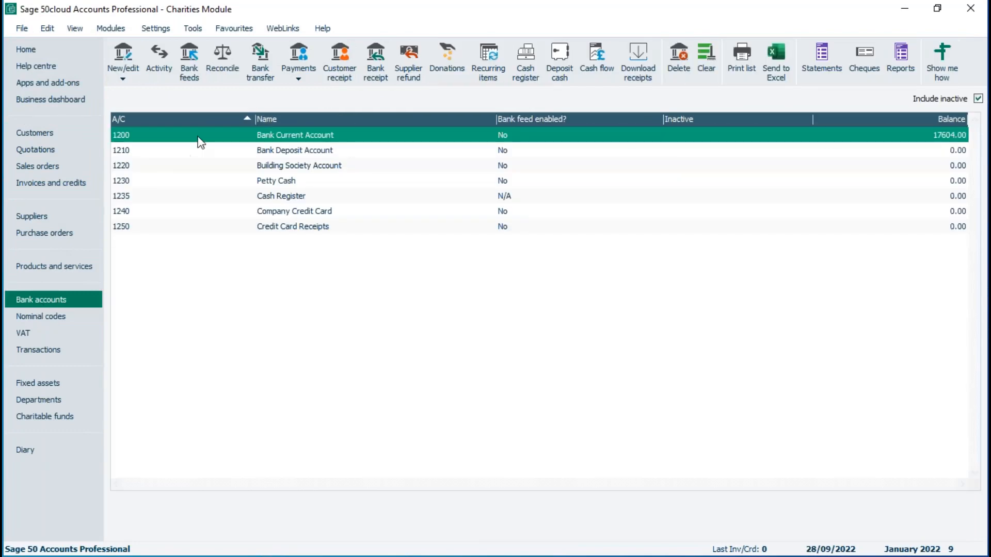
click(299, 76)
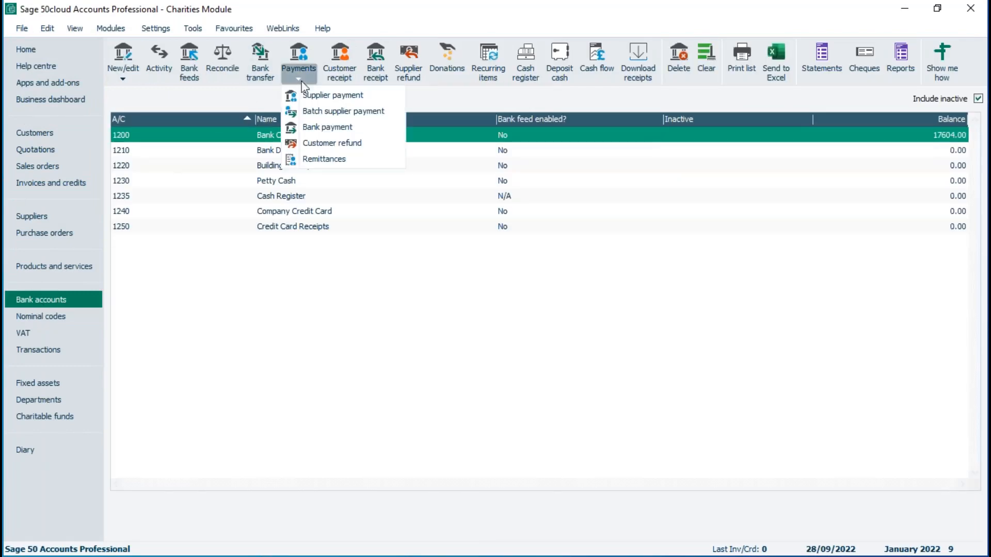
click(316, 128)
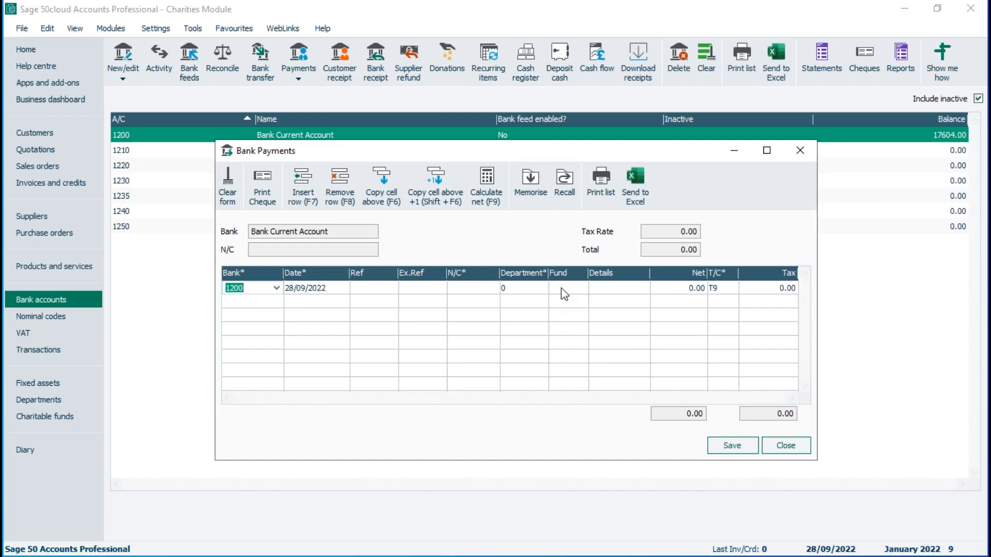
click(786, 445)
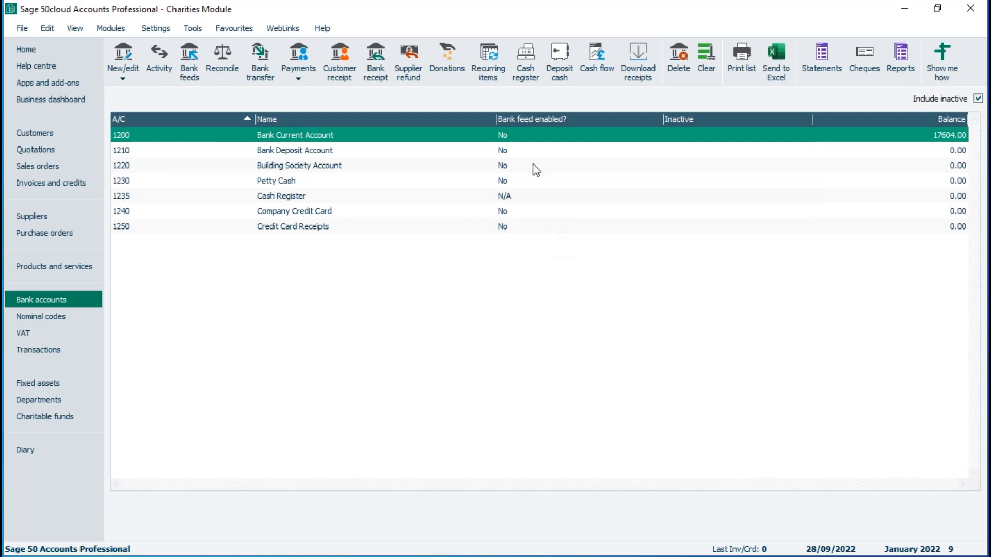
Step: Start a donation entry into bank account 1200 for customer account DONOR1 with the reference 678
click(452, 54)
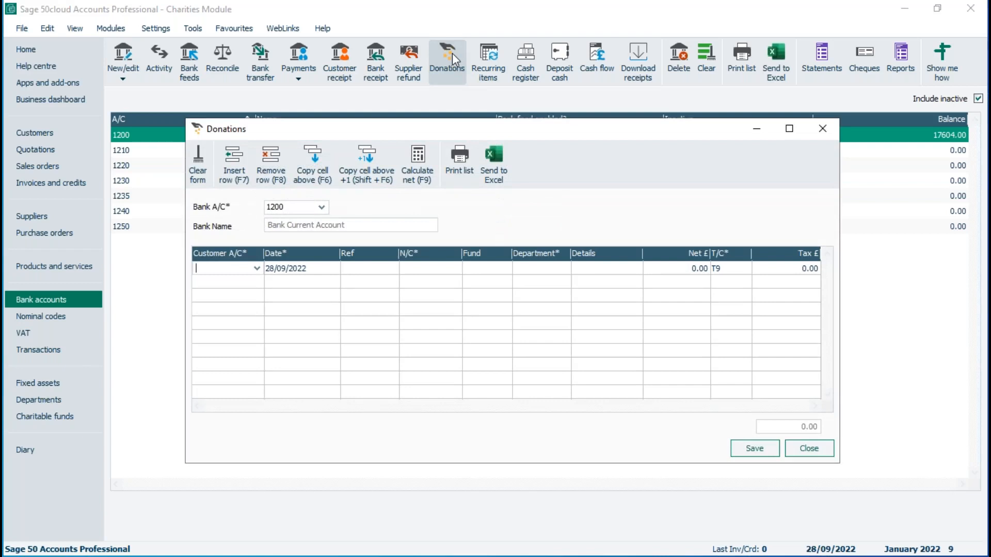
click(789, 128)
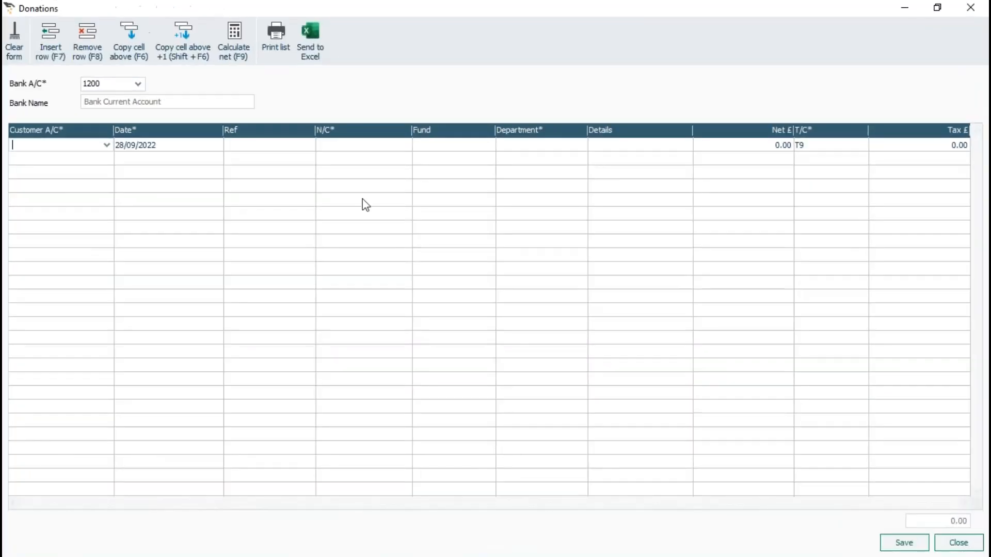
click(107, 146)
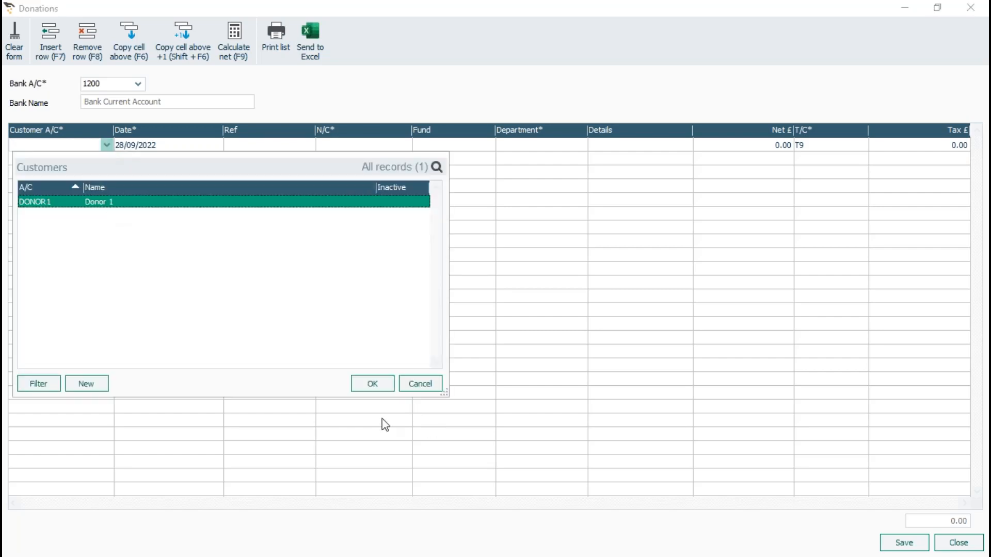
click(388, 385)
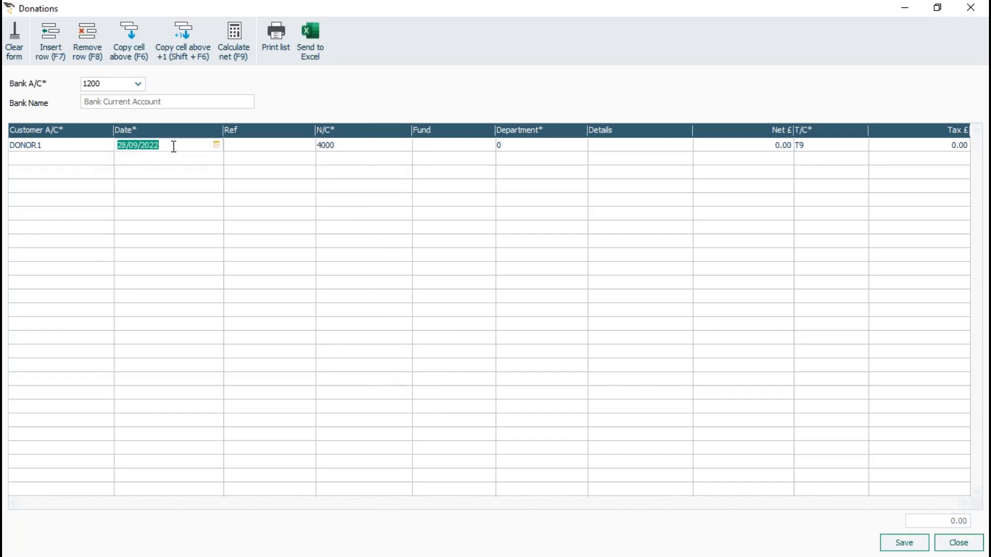
click(295, 147)
text(123)
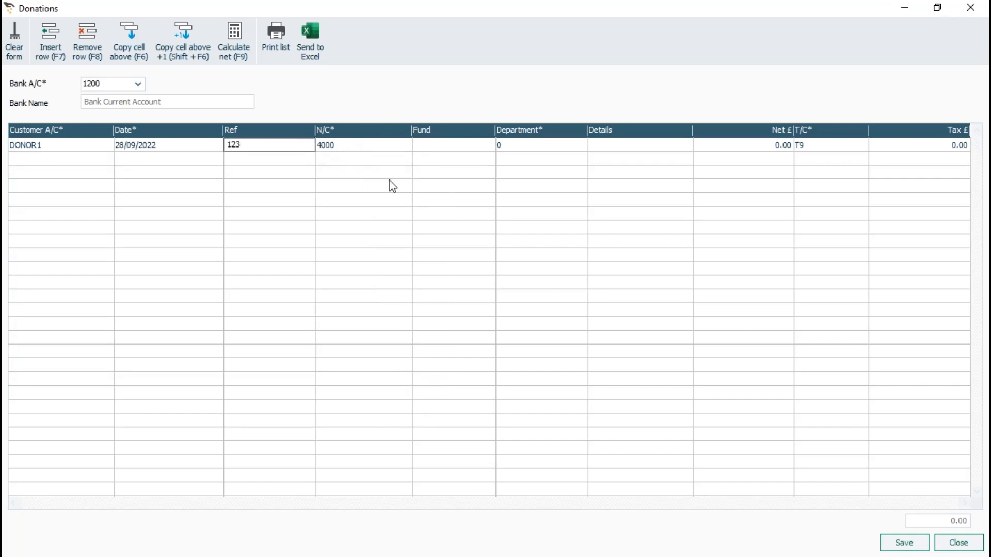
key(BackSpace)
key(BackSpace)
key(BackSpace)
text(678)
Step: Assign the donation line to the 002 General fund
click(448, 147)
click(488, 146)
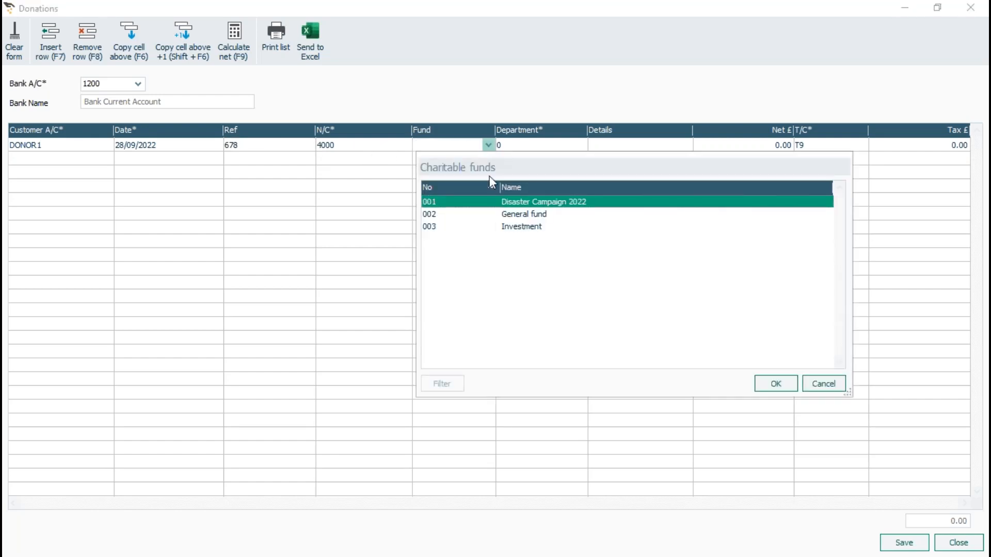
click(500, 213)
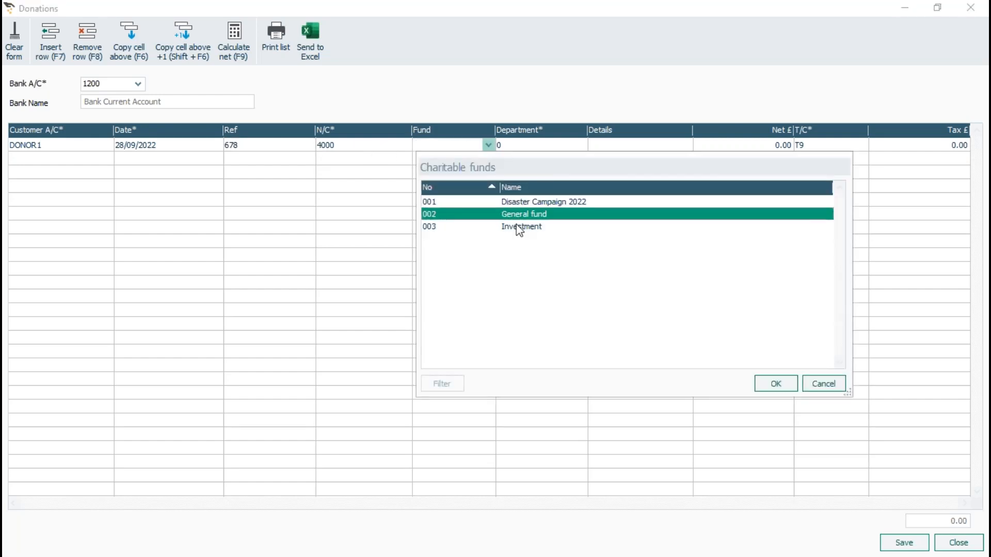
click(775, 383)
Step: Enter "Donation" as the line's details with a net amount of 333, and save the donation
click(732, 147)
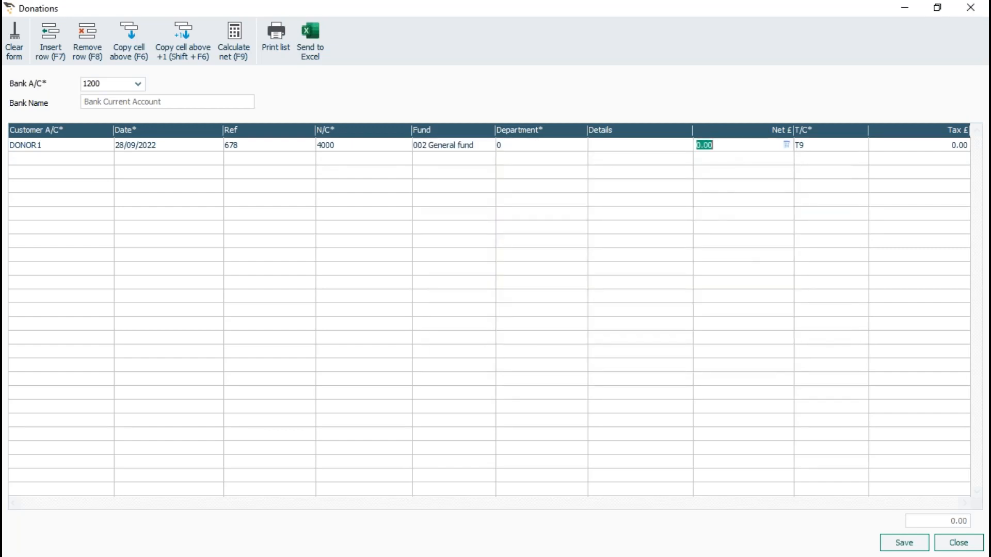
click(640, 145)
text(D)
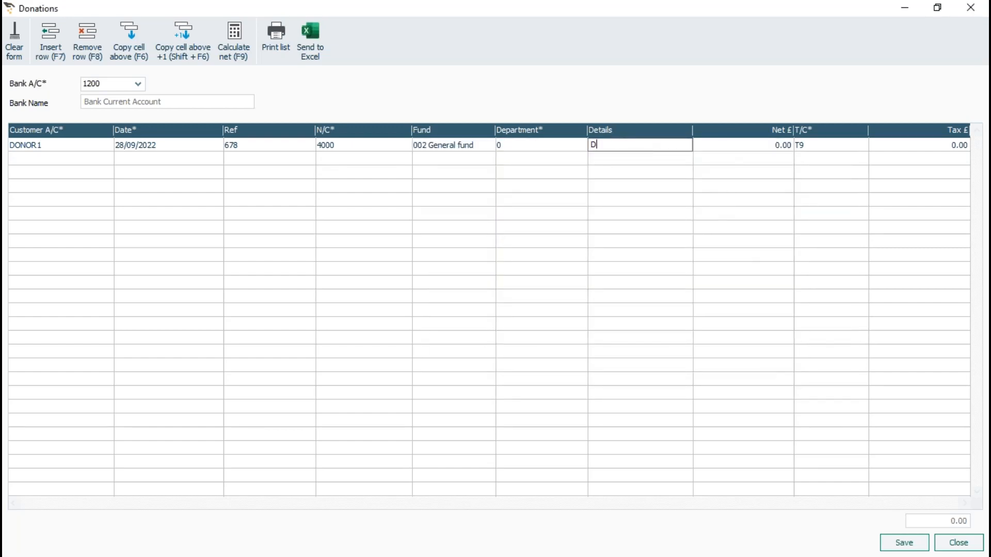
text(onation)
click(757, 145)
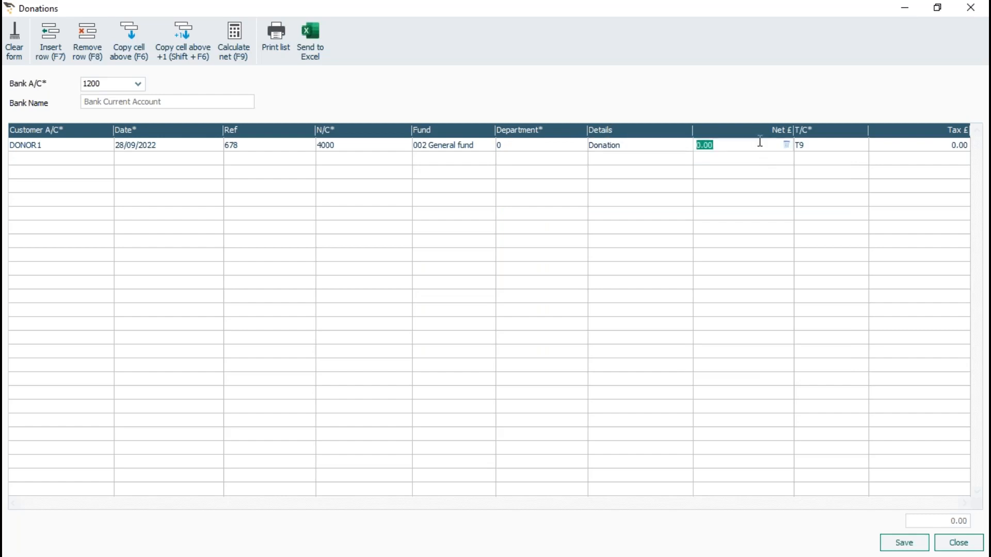
text(333)
key(Tab)
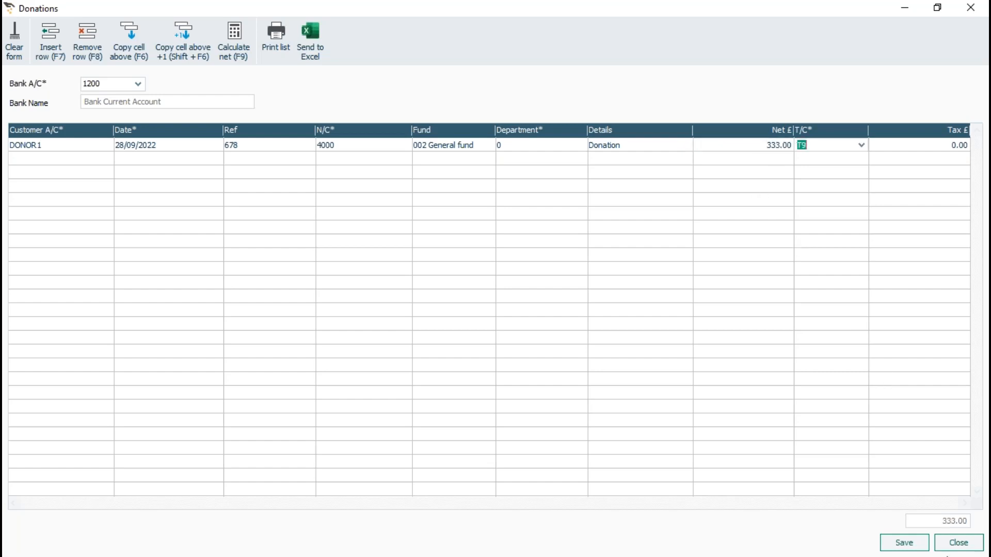
click(904, 546)
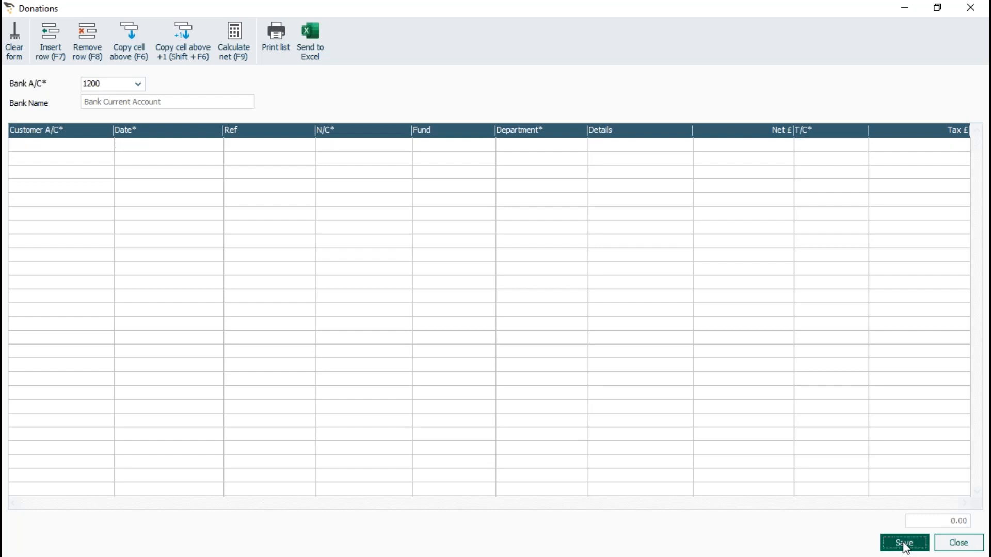
click(966, 545)
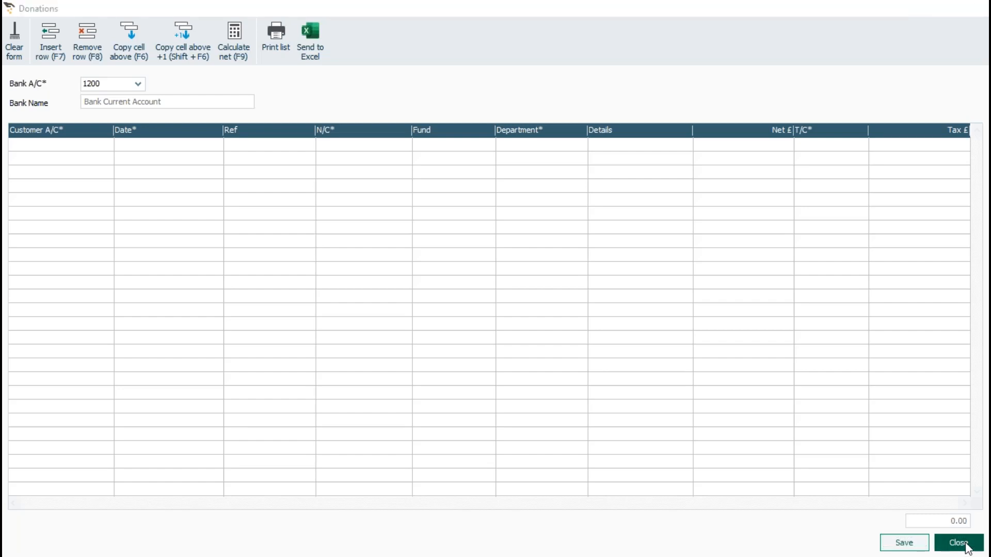
Step: Look at the donation's entries in the transactions list and display the Ref column
click(56, 356)
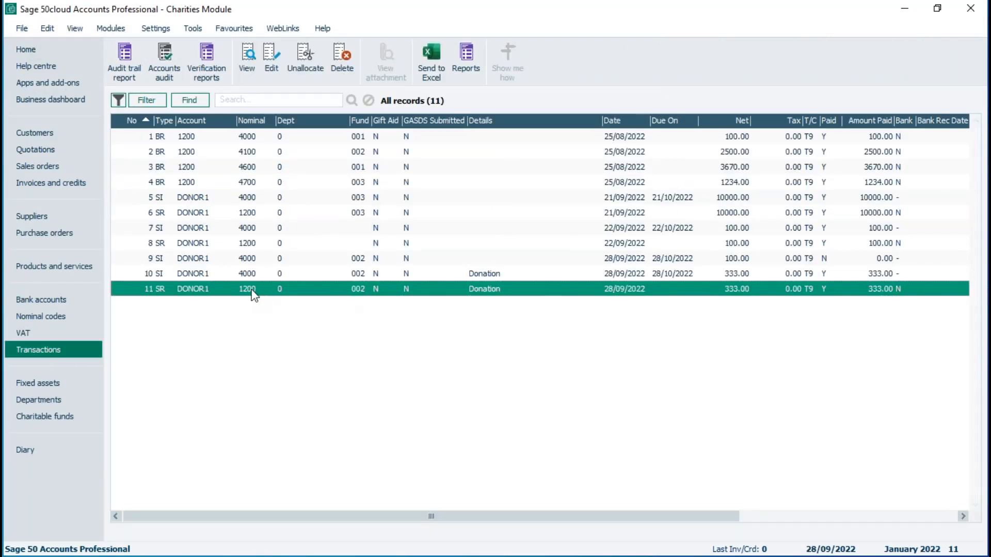
click(187, 275)
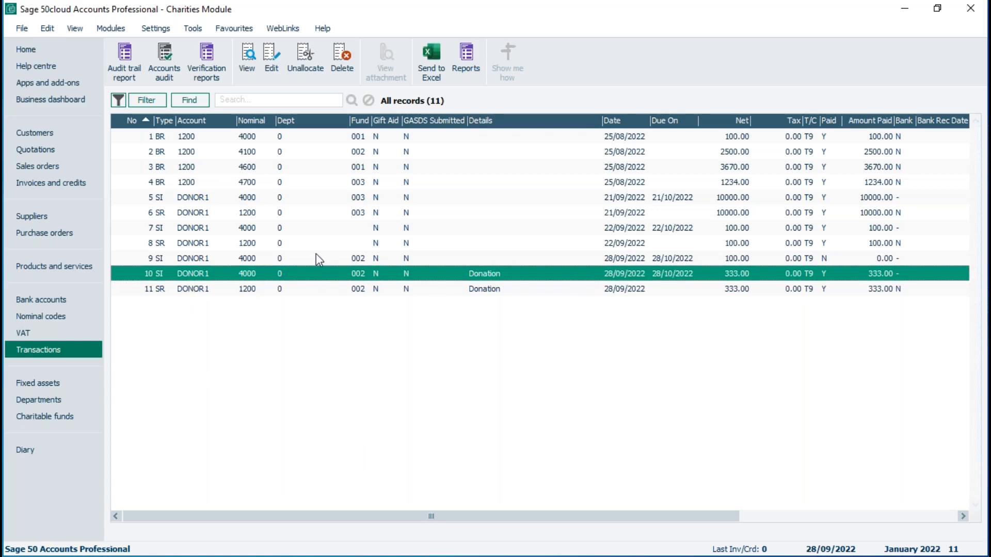
right_click(327, 126)
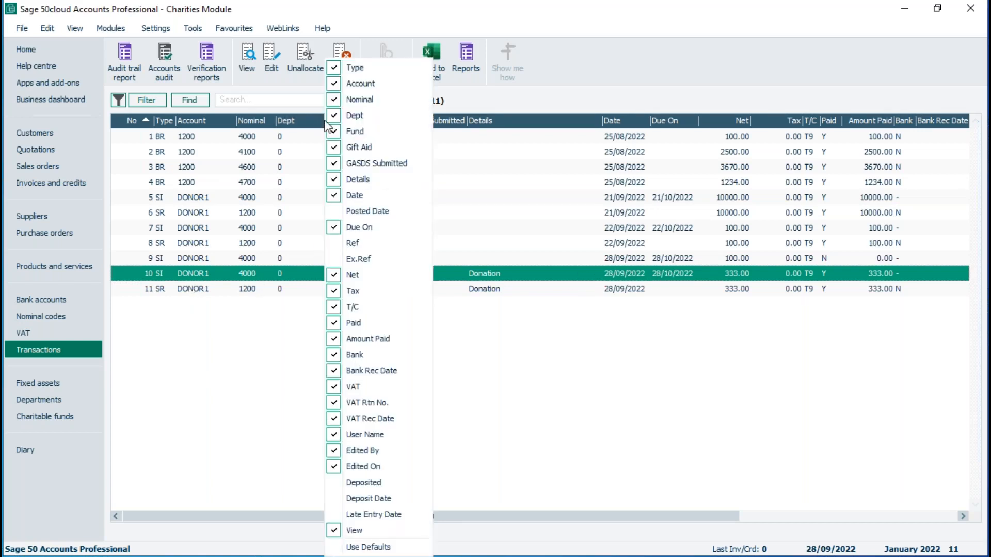
click(347, 243)
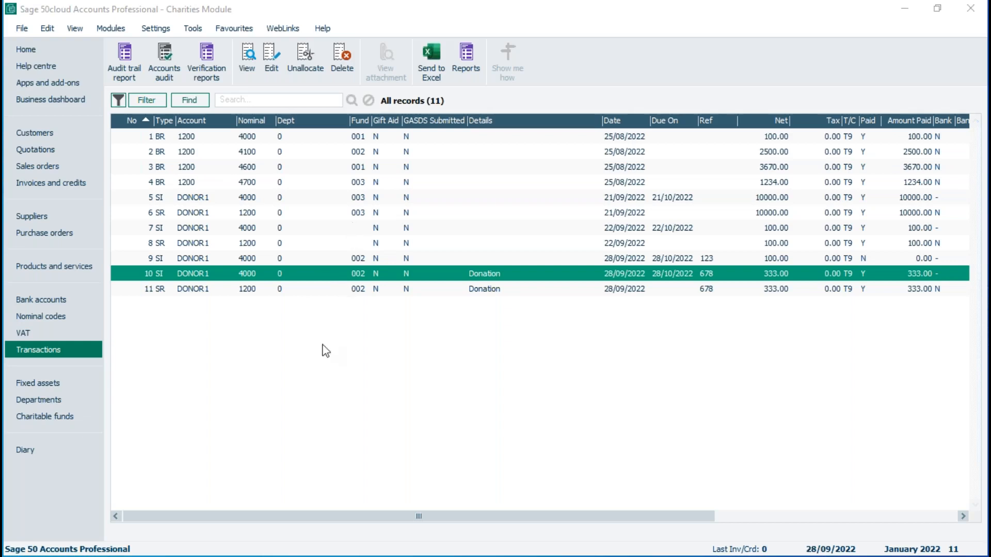
Step: Assign the item line of DONOR1's sales invoice, transaction number 7, to the 002 General fund and save the correction
click(205, 230)
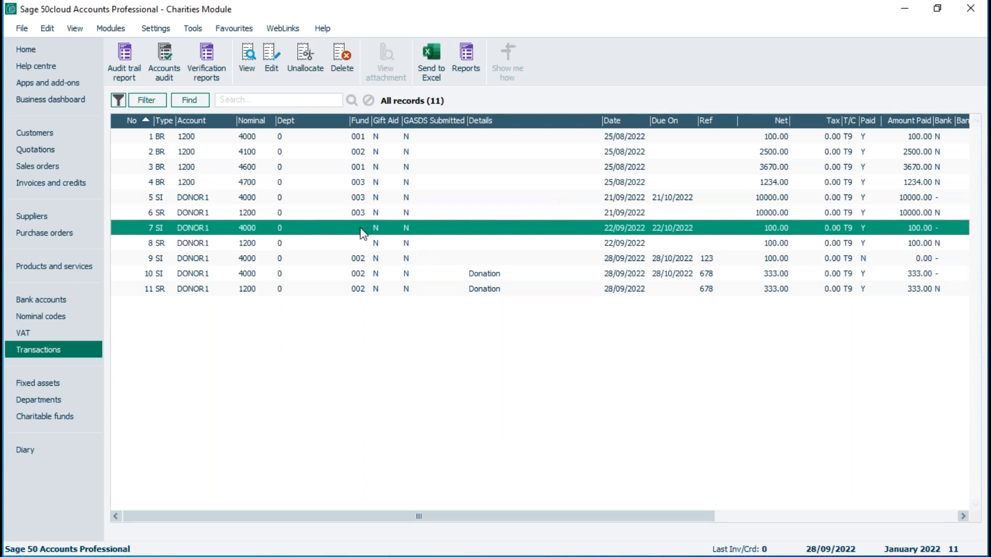
click(275, 61)
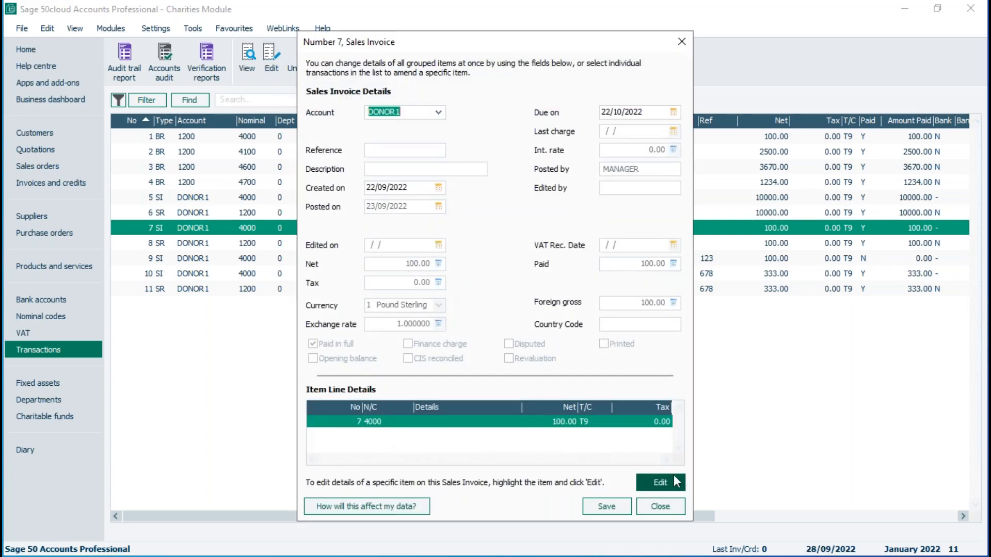
click(662, 483)
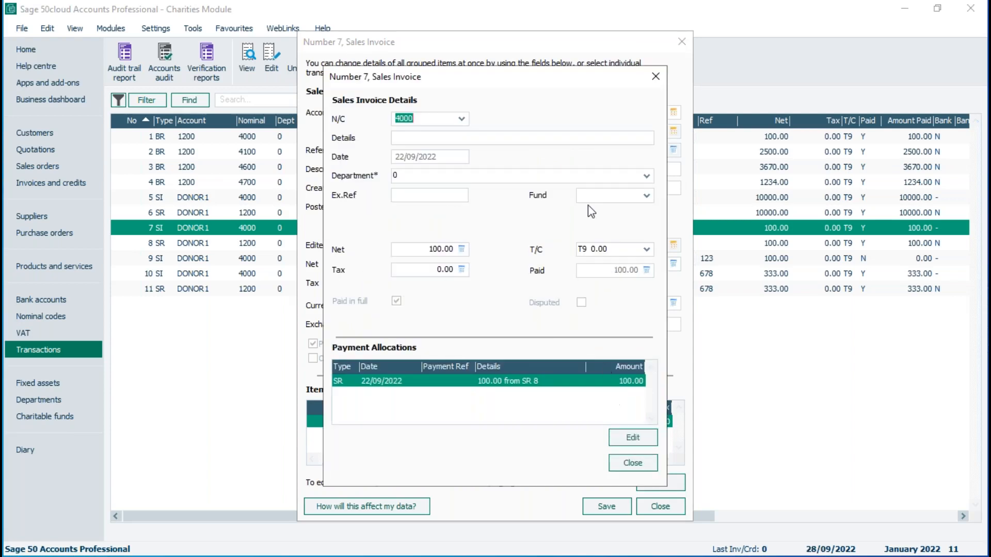
click(646, 196)
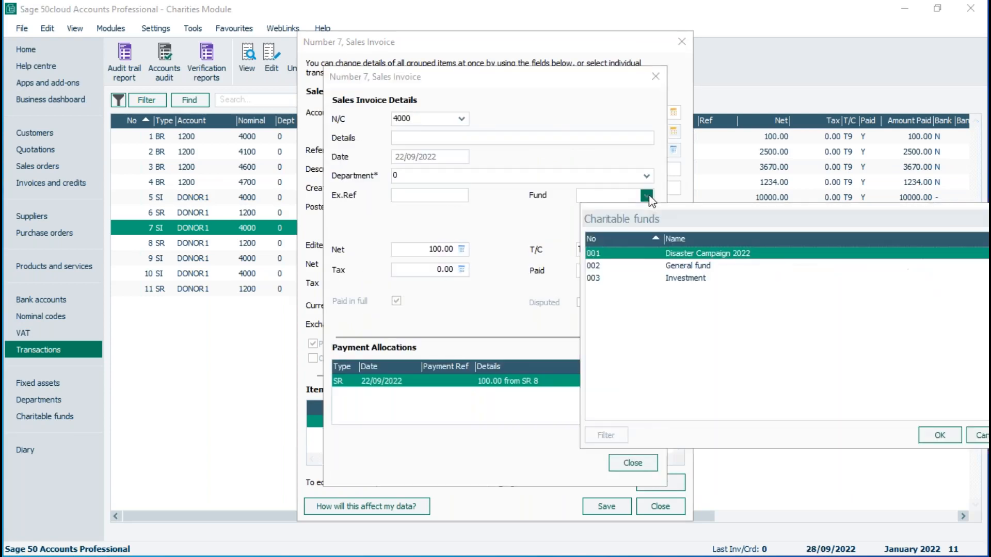
click(677, 266)
click(939, 435)
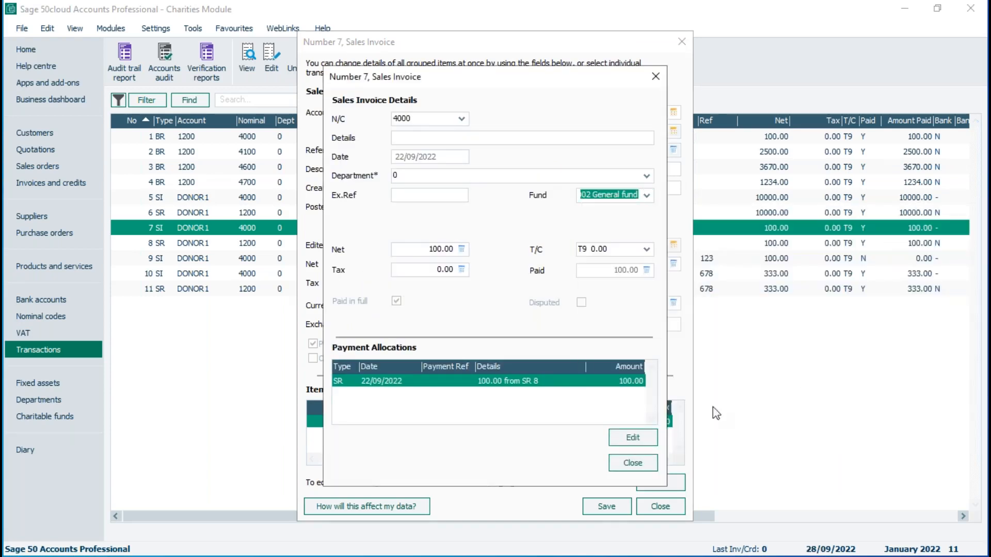
click(632, 463)
click(603, 506)
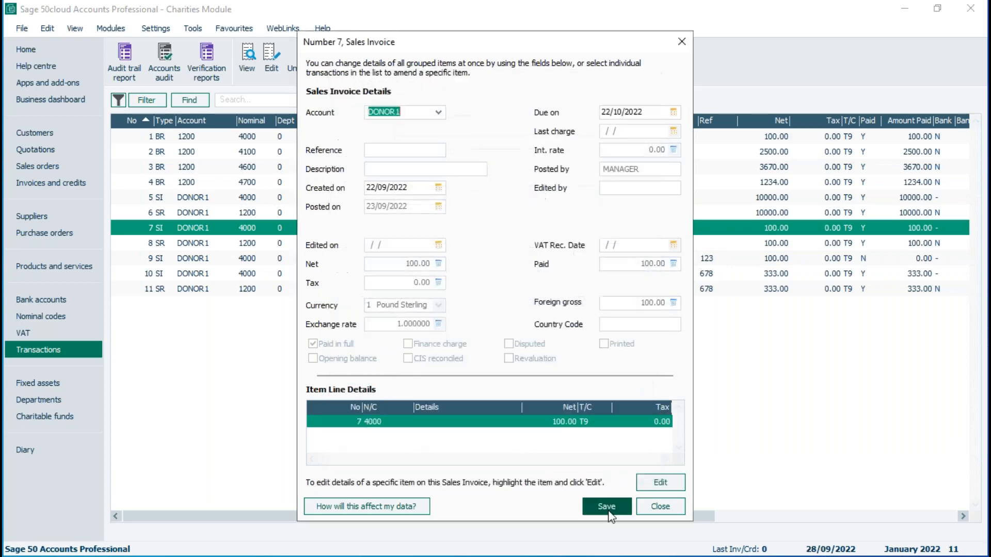
click(511, 317)
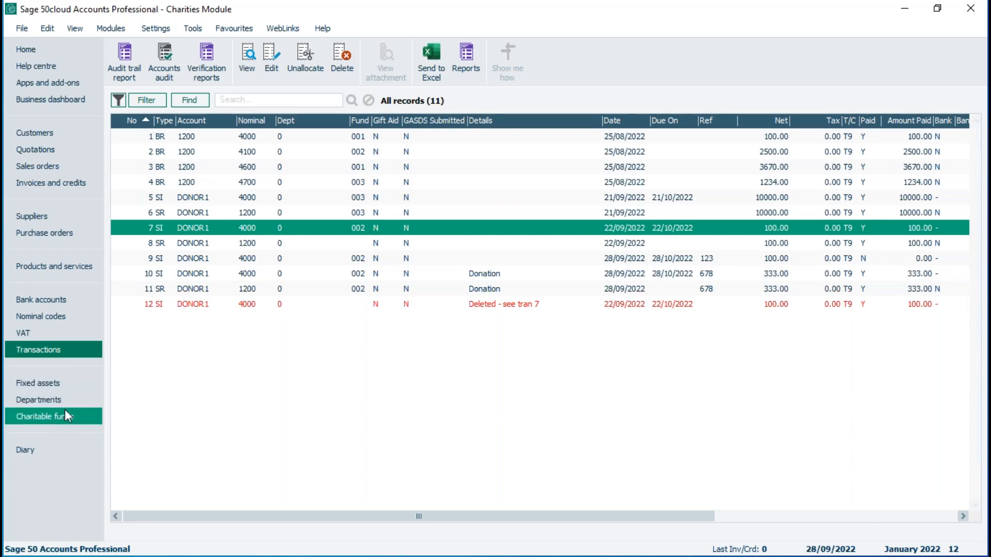
Step: Review the transactions posted to the 002 General fund in its fund activity
click(29, 421)
click(217, 157)
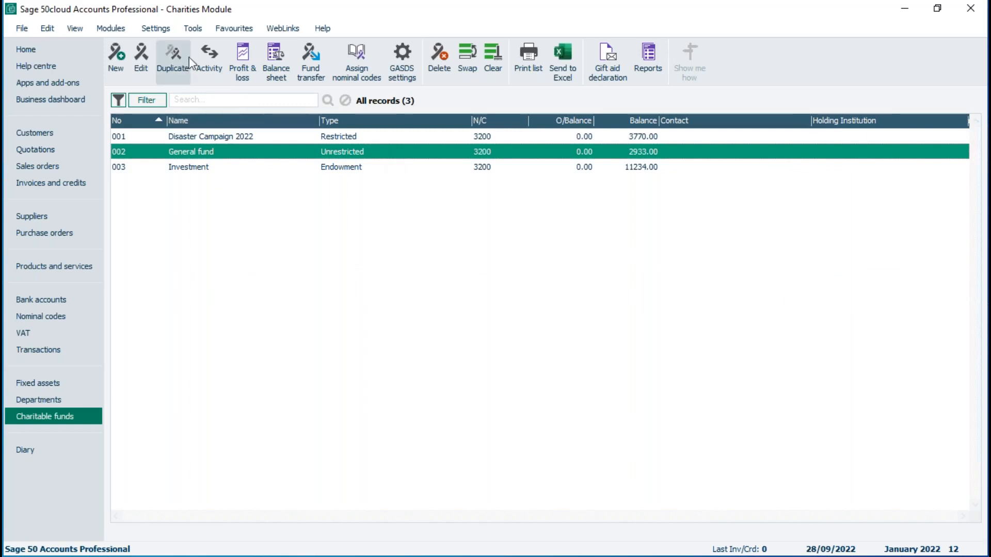
click(208, 58)
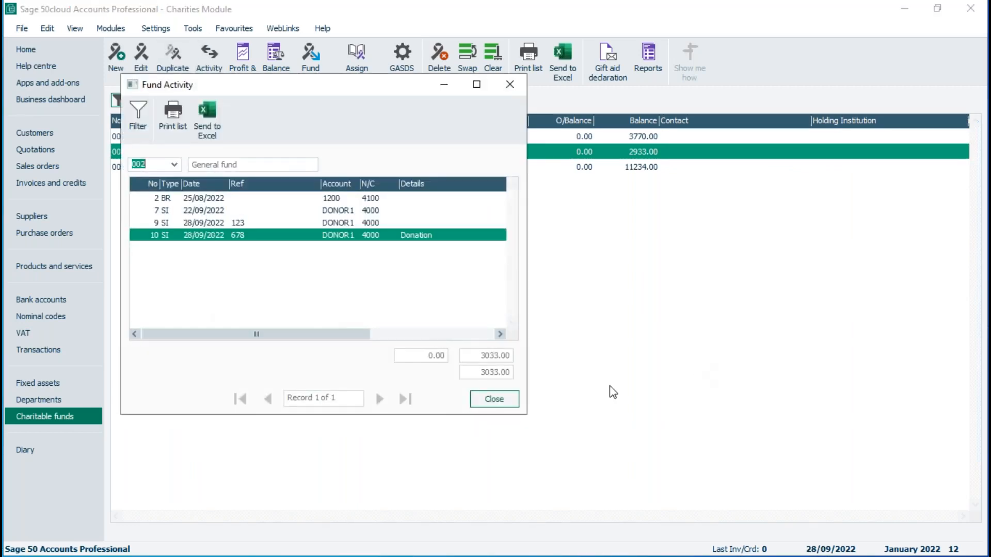
click(501, 400)
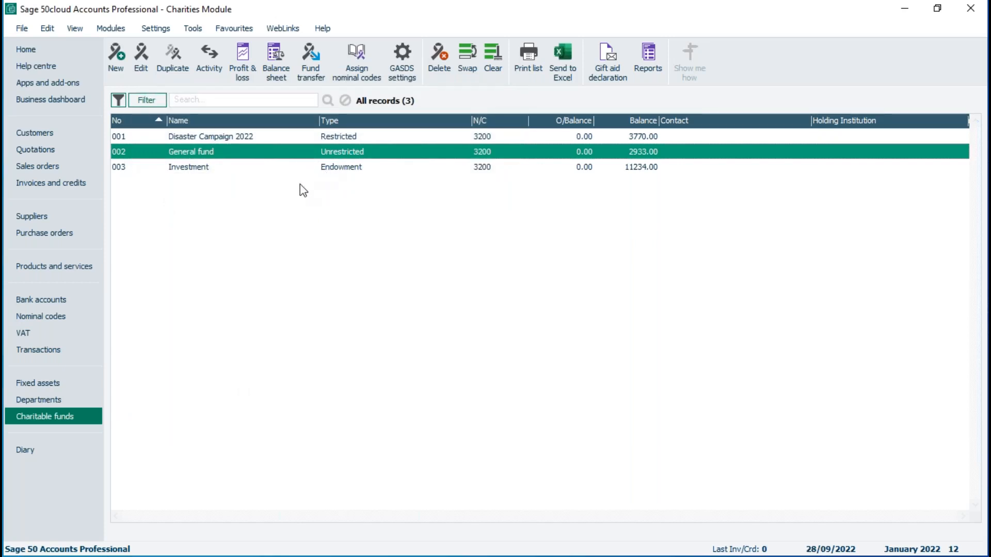
click(219, 57)
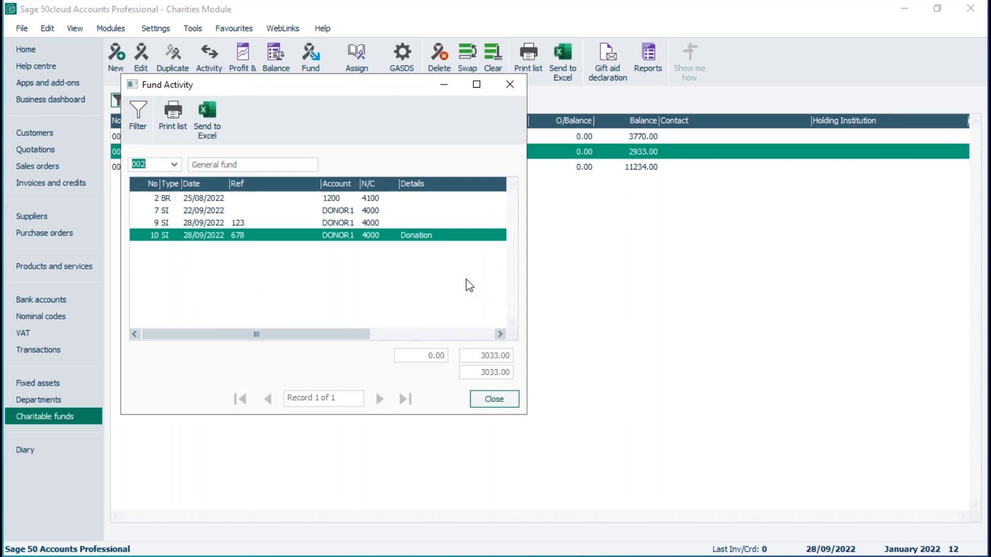
click(493, 402)
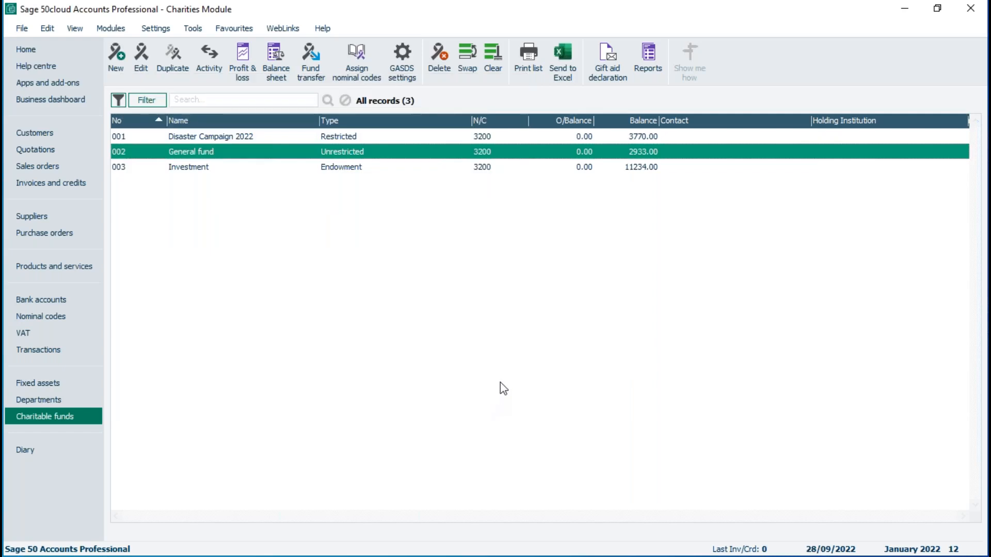
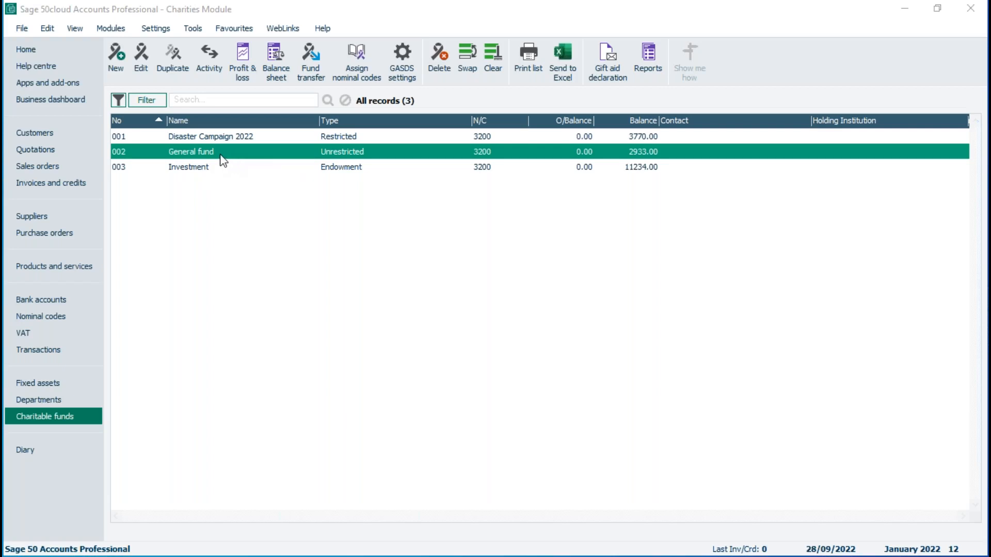
Step: Preview the Statement of Financial Activities charity report with only the 003 Investment fund selected, using the default criteria
click(203, 167)
click(202, 152)
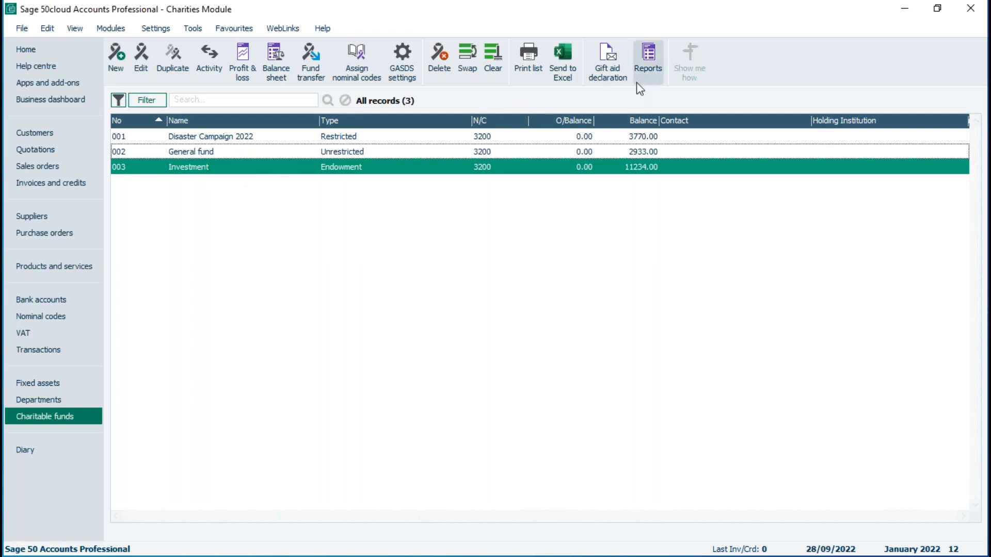
click(649, 58)
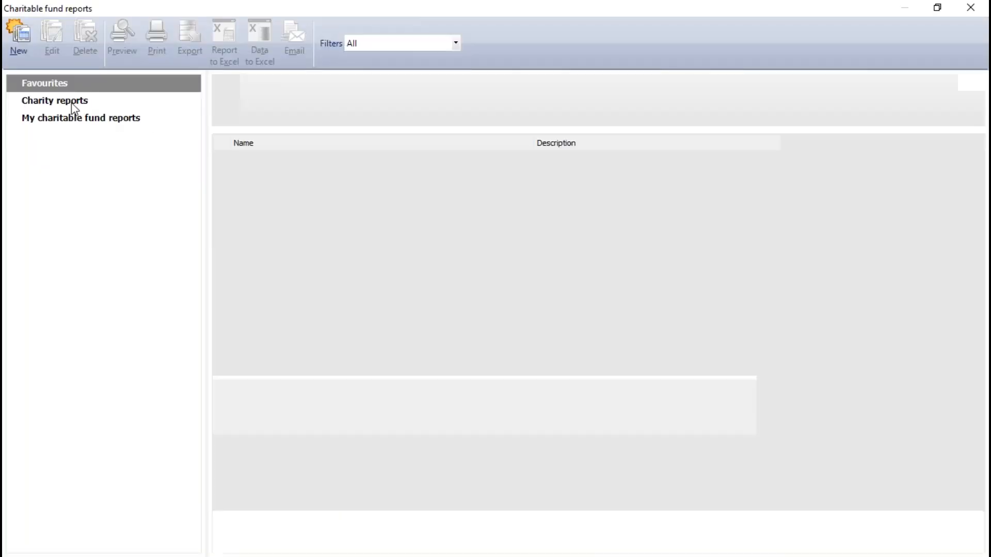
click(72, 104)
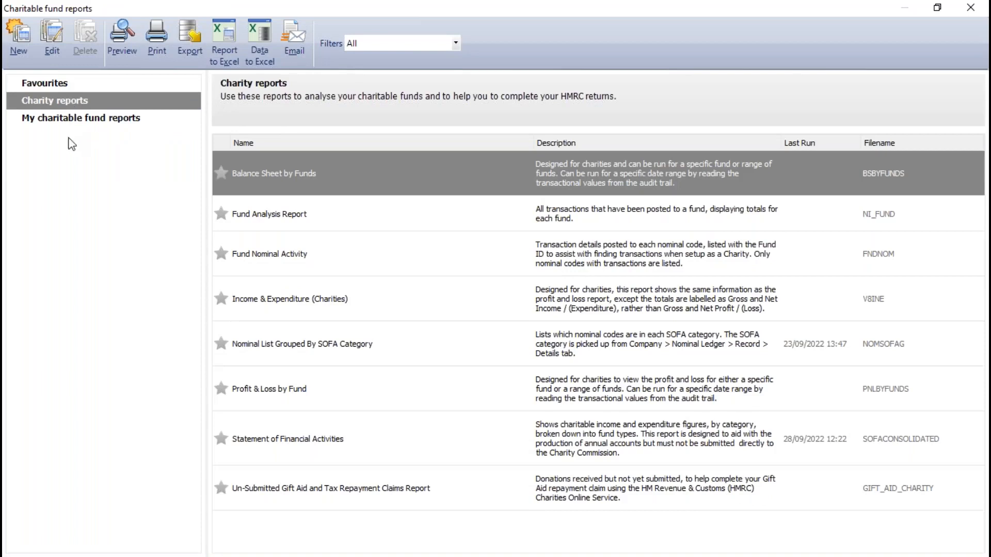
click(287, 447)
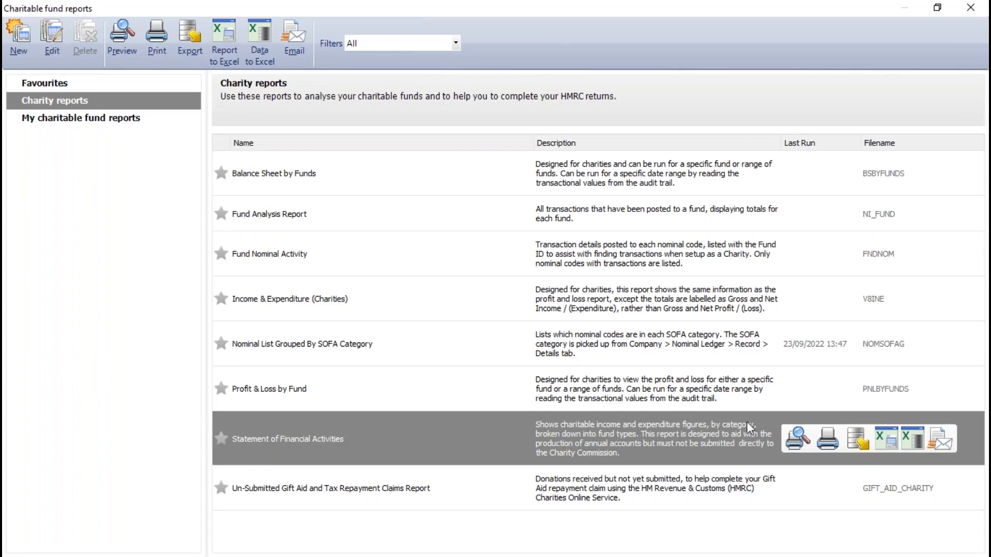
click(786, 439)
click(612, 353)
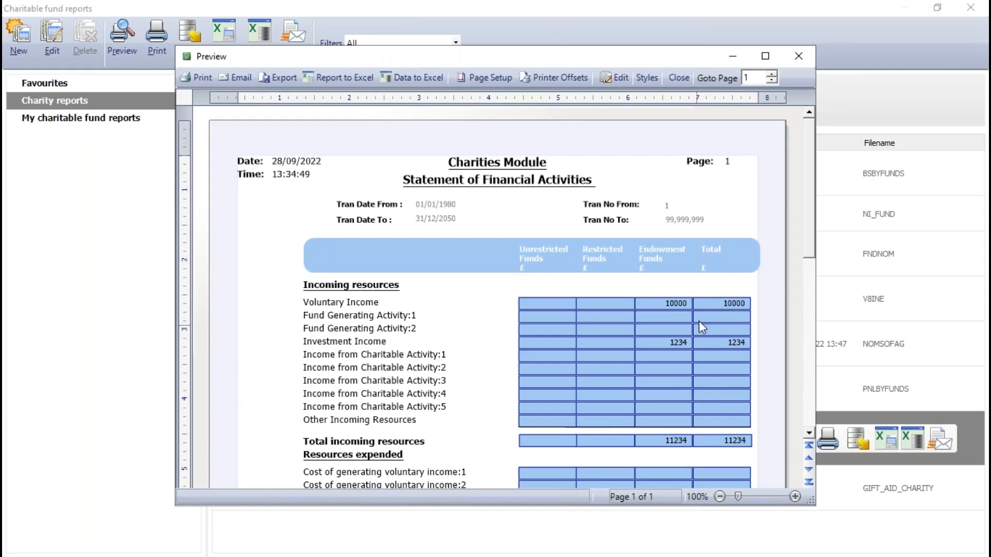
click(677, 77)
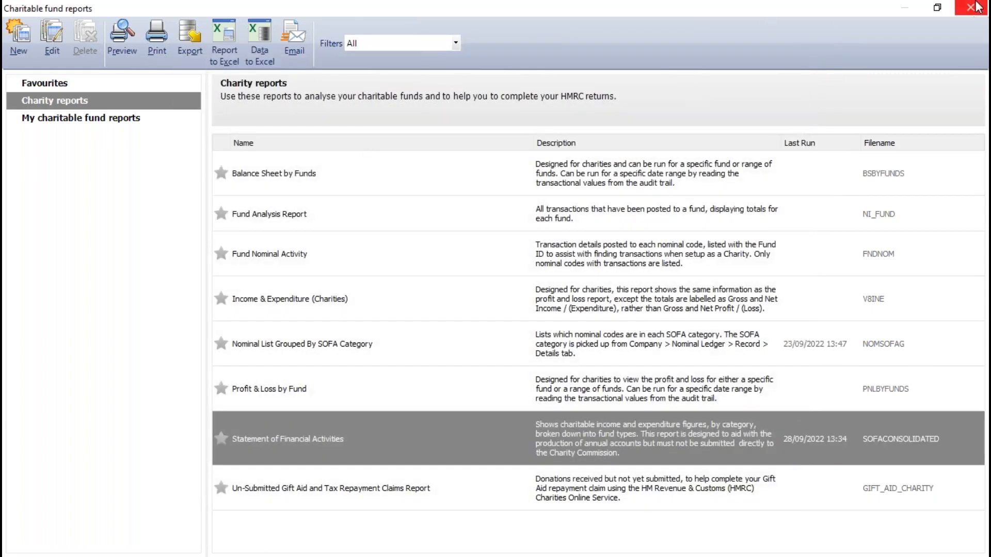
click(970, 7)
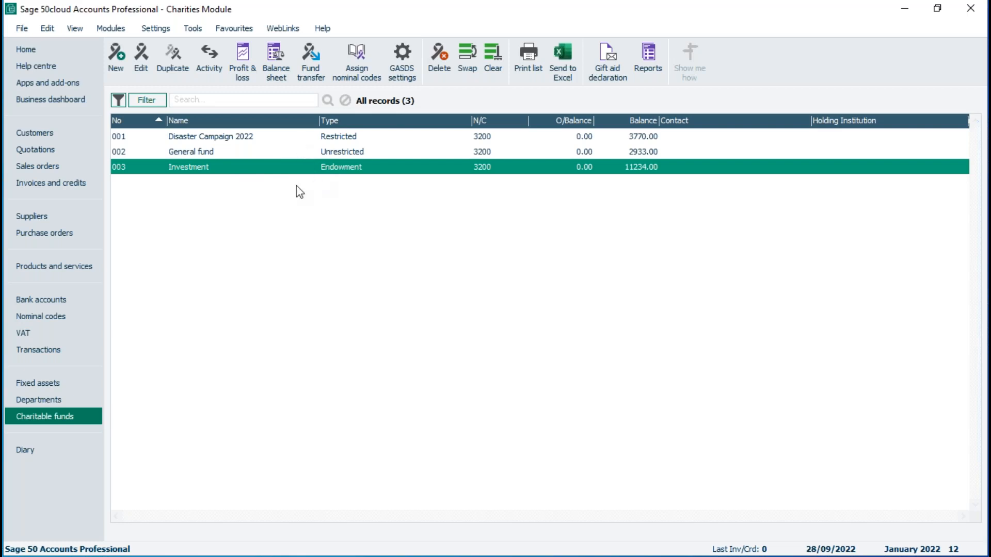
Step: Clear the fund selection and preview the Statement of Financial Activities with the default criteria
click(492, 52)
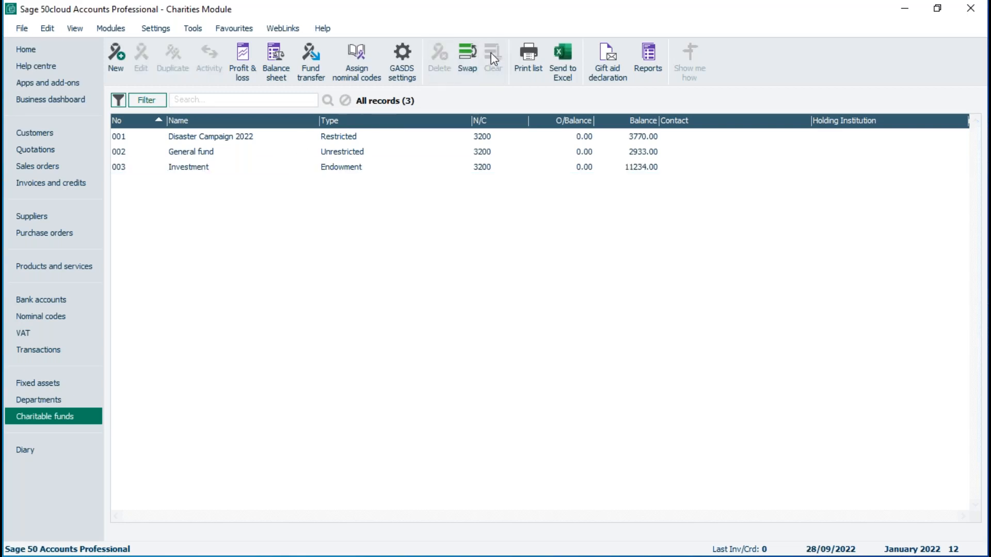
click(646, 59)
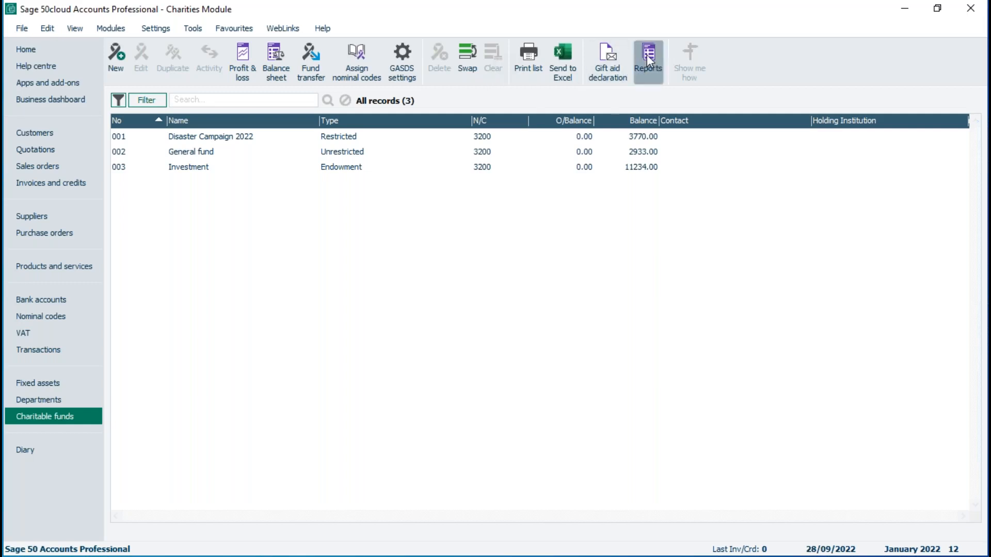
click(89, 102)
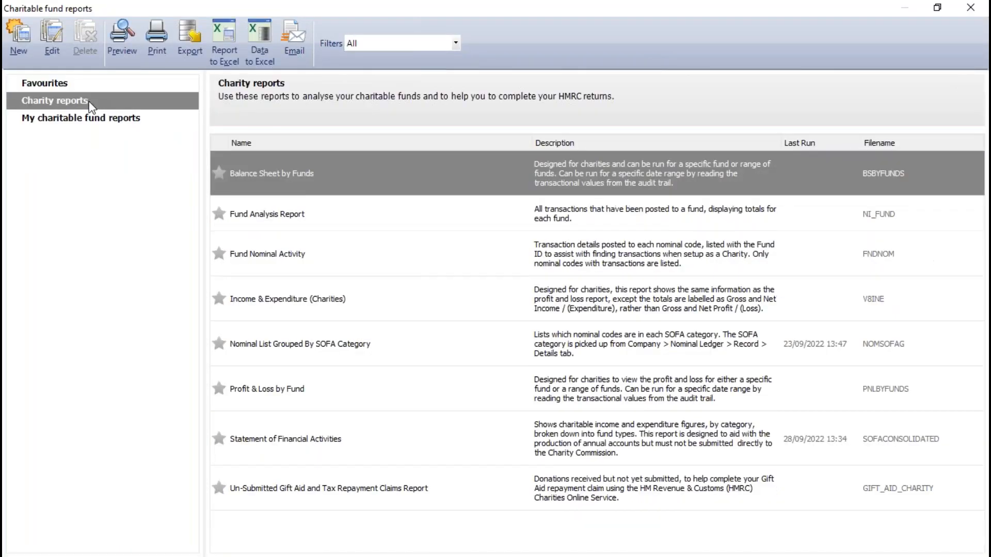
click(291, 439)
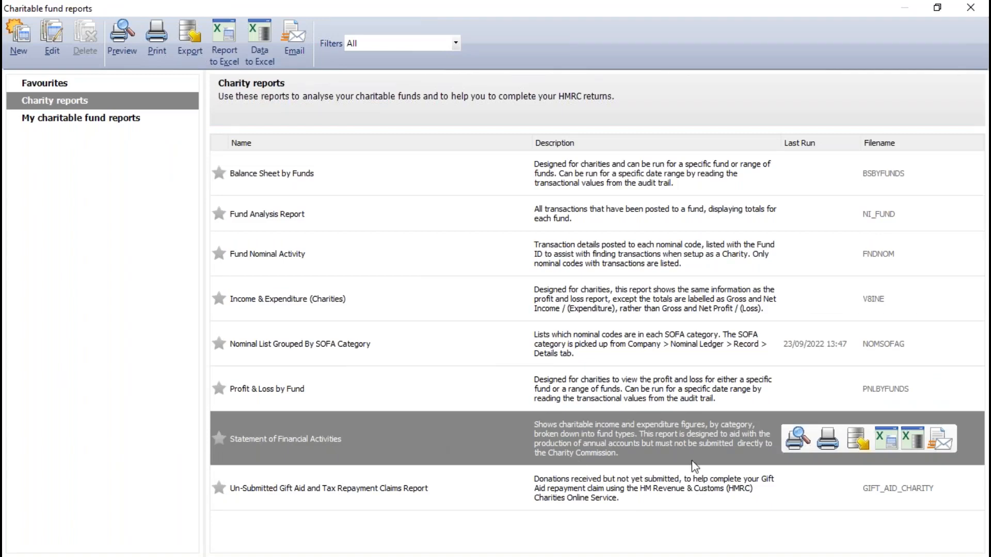
click(797, 438)
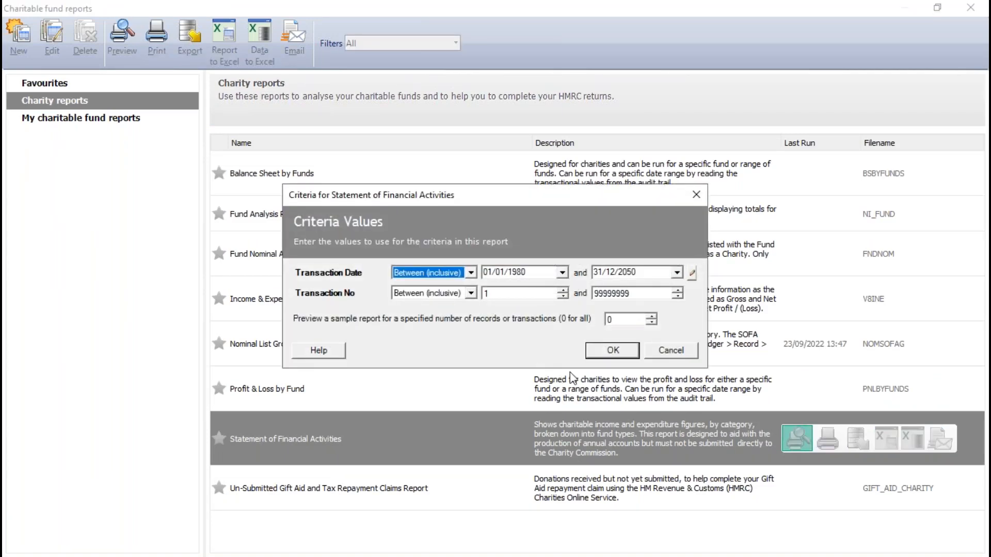
click(613, 351)
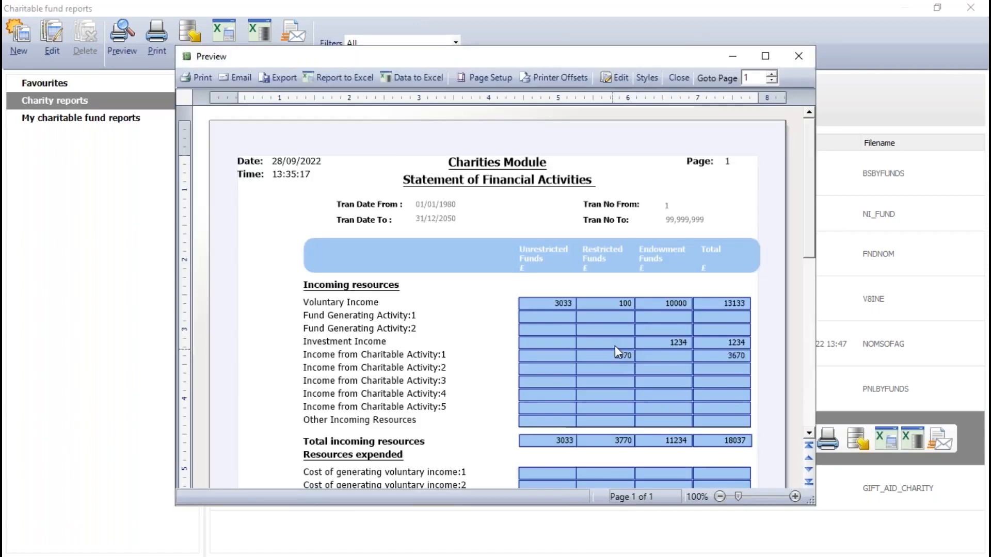
Step: Maximise the Statement of Financial Activities preview, enlarge it to 154% to examine the income by fund type, and close it
click(765, 55)
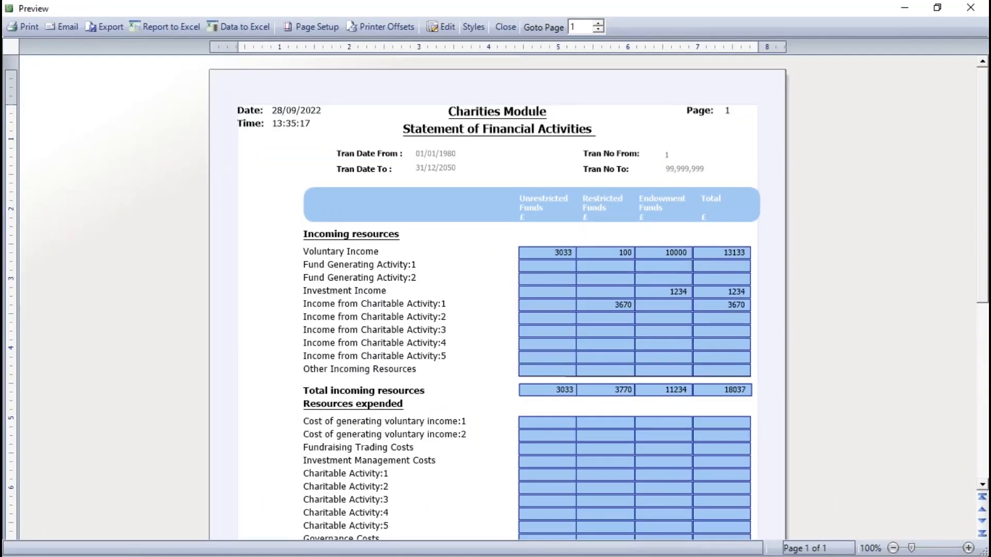
click(968, 547)
click(968, 547)
click(968, 547)
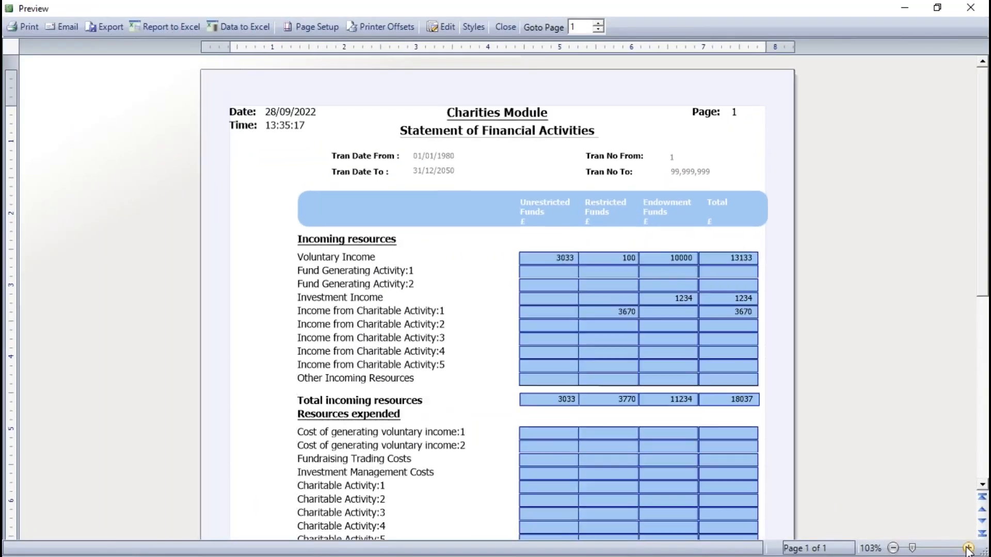
click(968, 547)
click(968, 547)
click(968, 547)
click(968, 547)
click(968, 547)
click(968, 547)
click(968, 547)
click(968, 547)
click(968, 547)
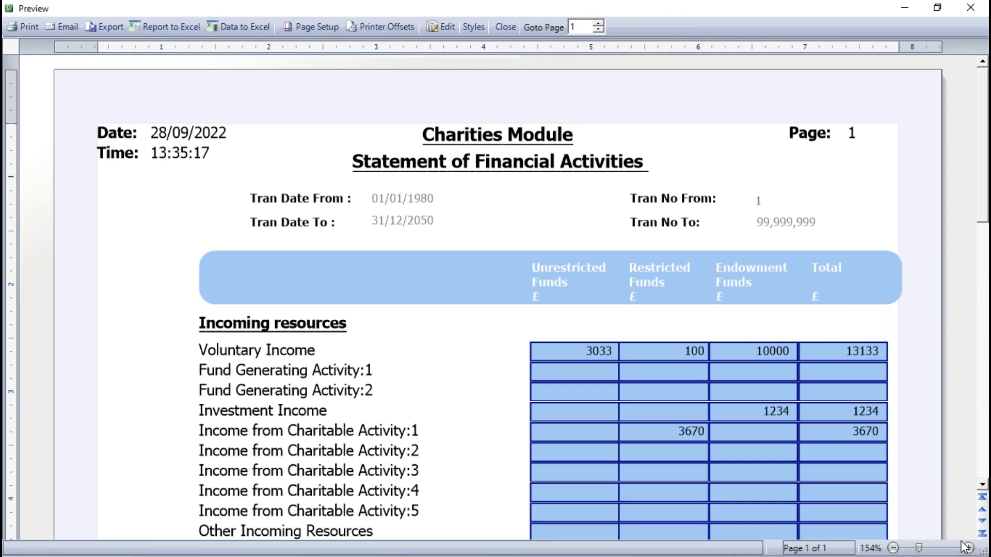
click(503, 27)
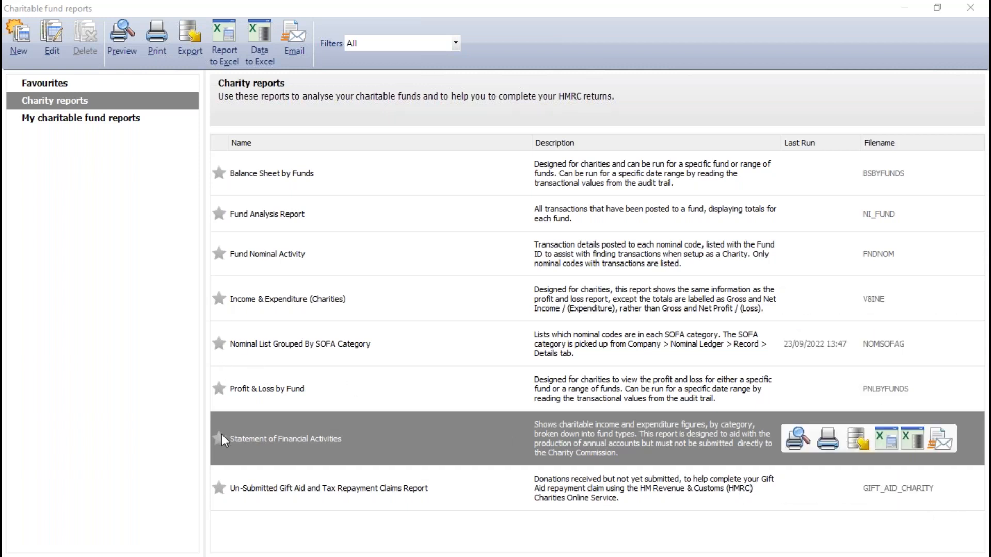
Step: Add the Statement of Financial Activities and Income & Expenditure (Charities) reports to the favourites and view the favourites list
click(219, 438)
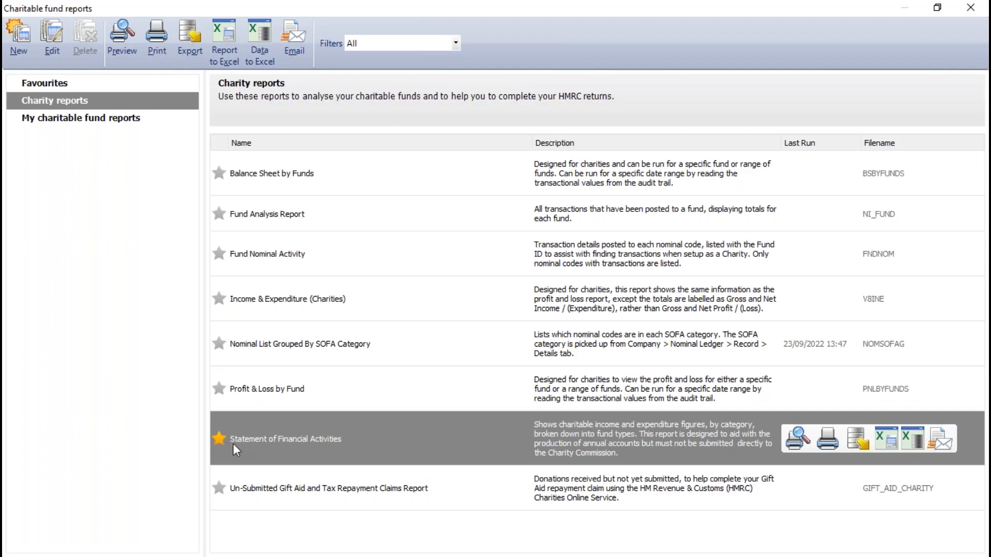
click(218, 298)
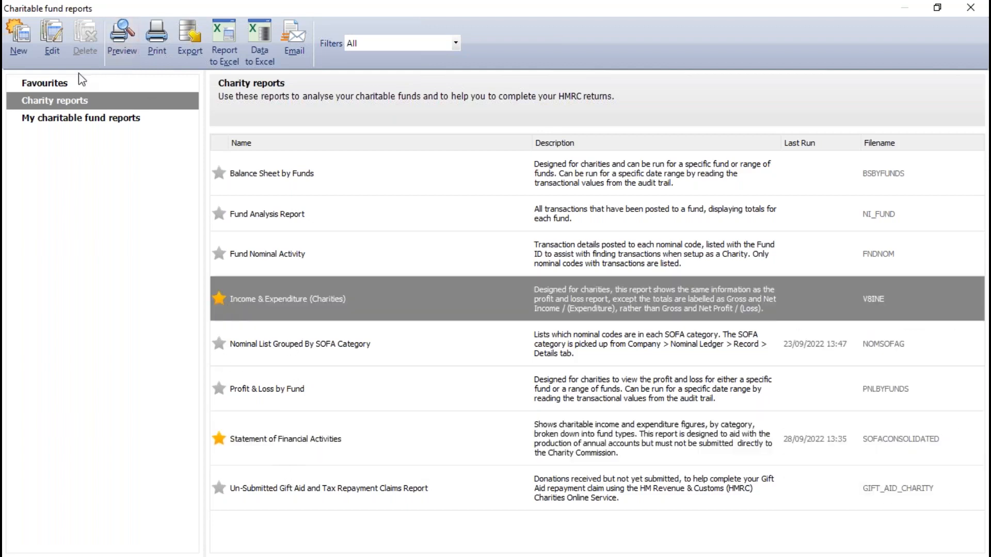
click(61, 83)
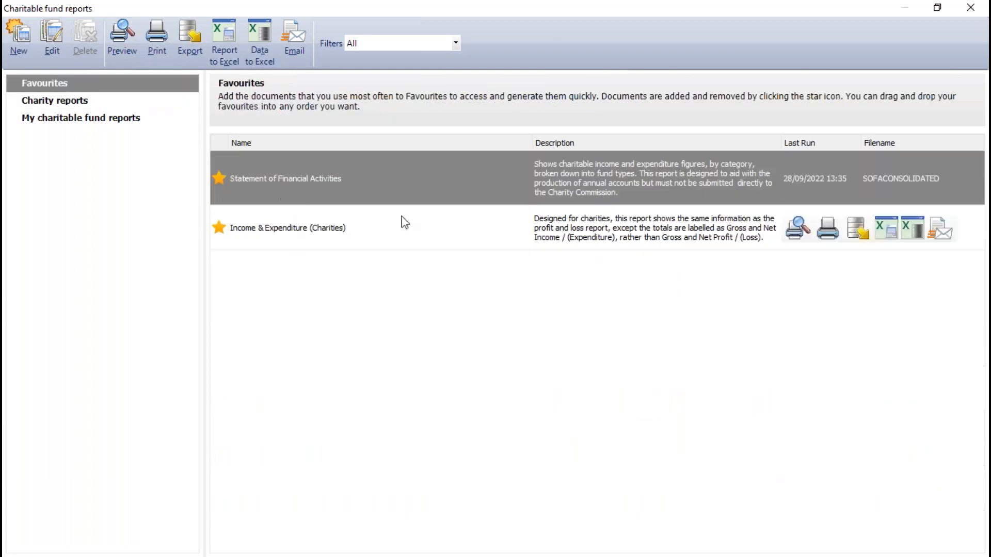
Step: Reopen the charitable fund reports and remove Income & Expenditure (Charities) from the favourites
click(972, 11)
click(650, 60)
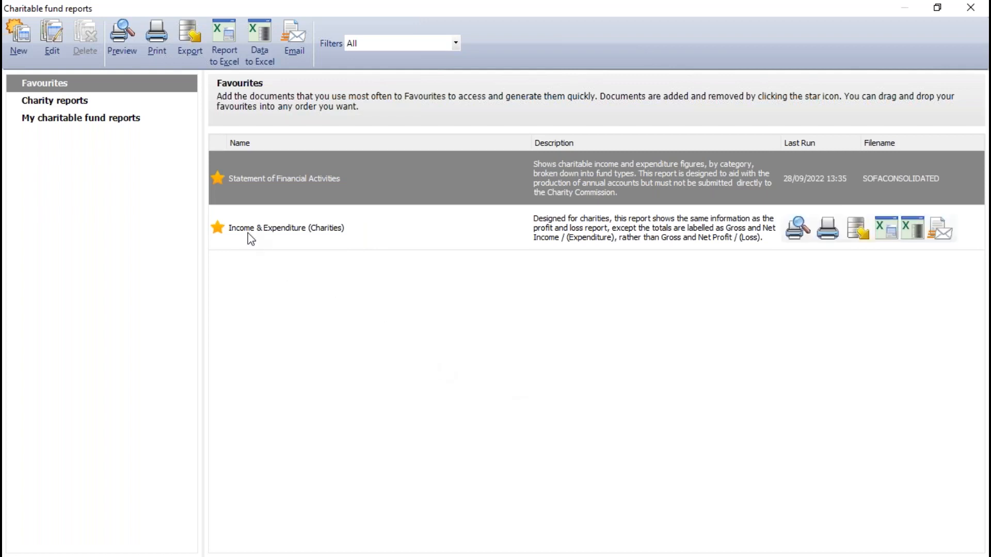
click(219, 227)
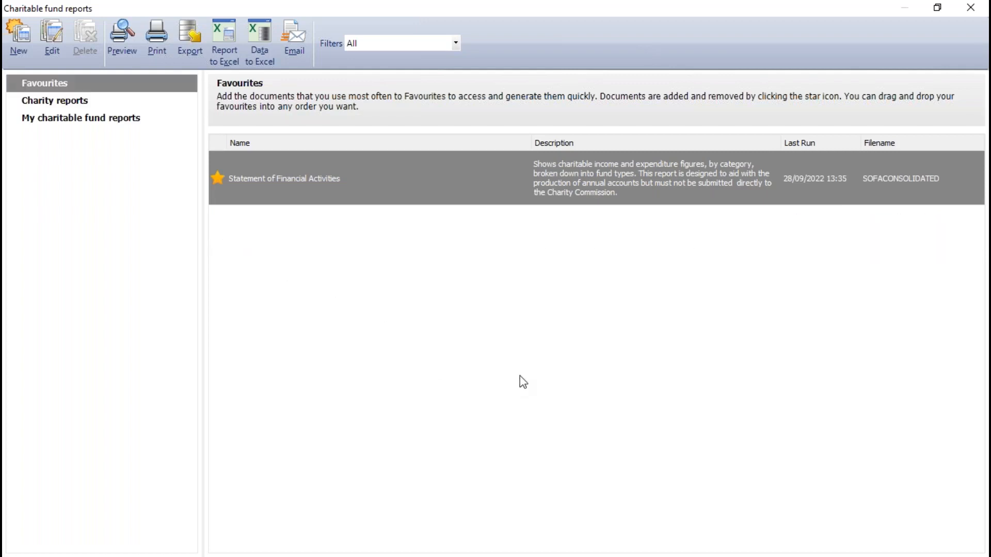
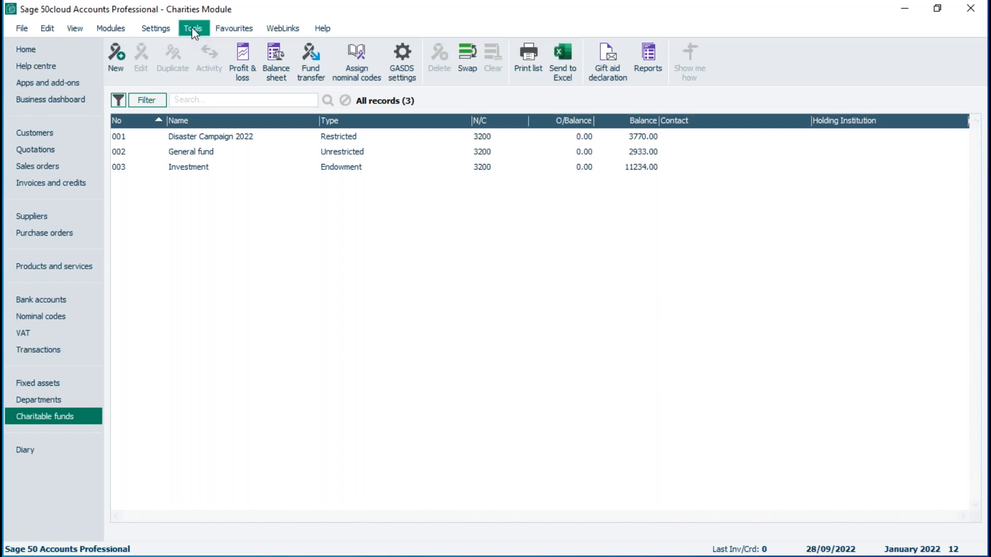
Step: Open the Year End process and agree to close all other open windows
click(191, 28)
mouse_move(217, 99)
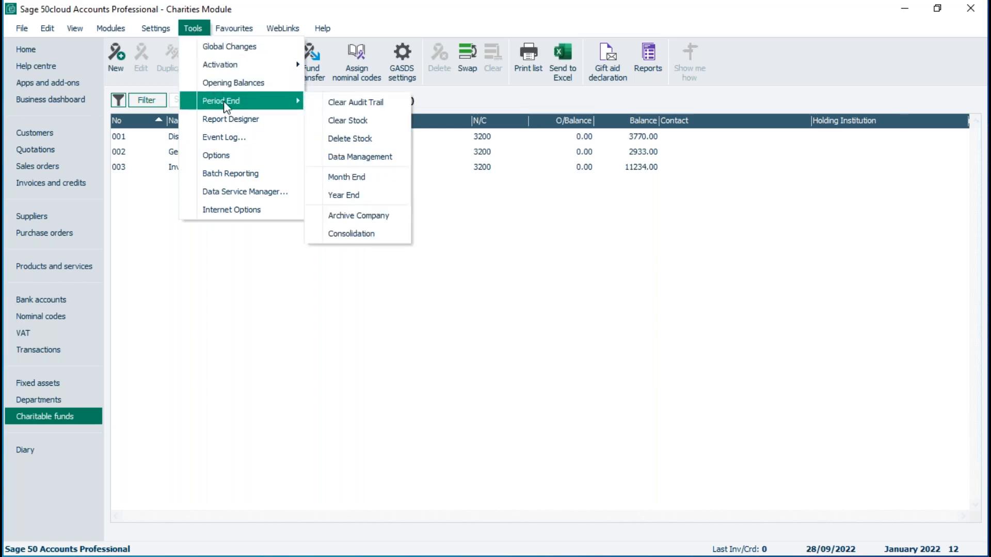
click(347, 198)
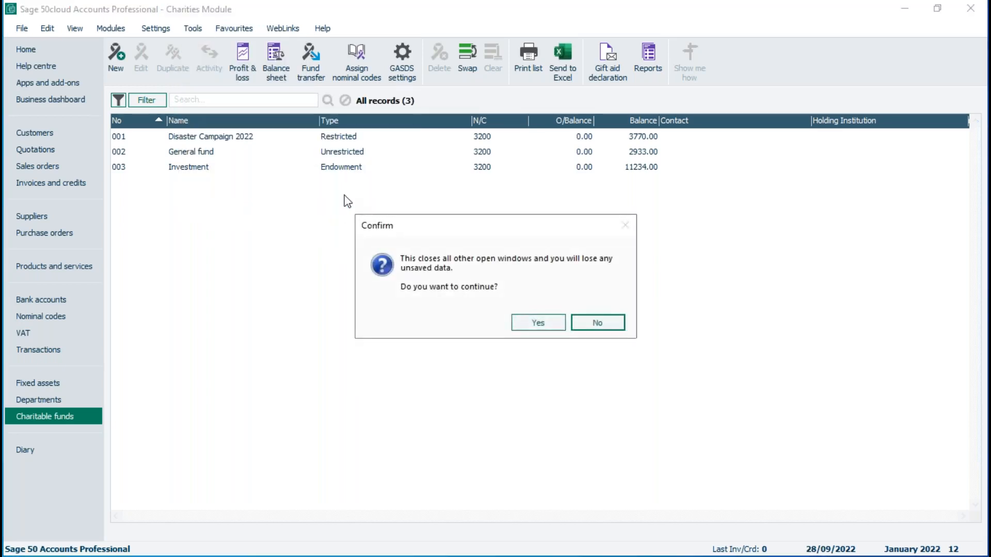
click(537, 322)
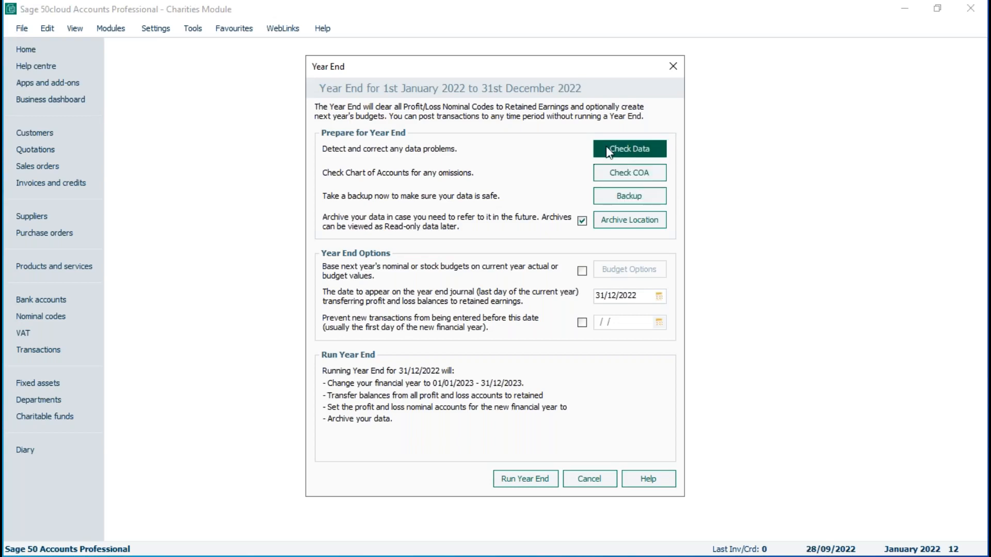
Step: Try to run the year end for 01/01/2022 to 31/12/2022 with the preset archive folder
click(528, 478)
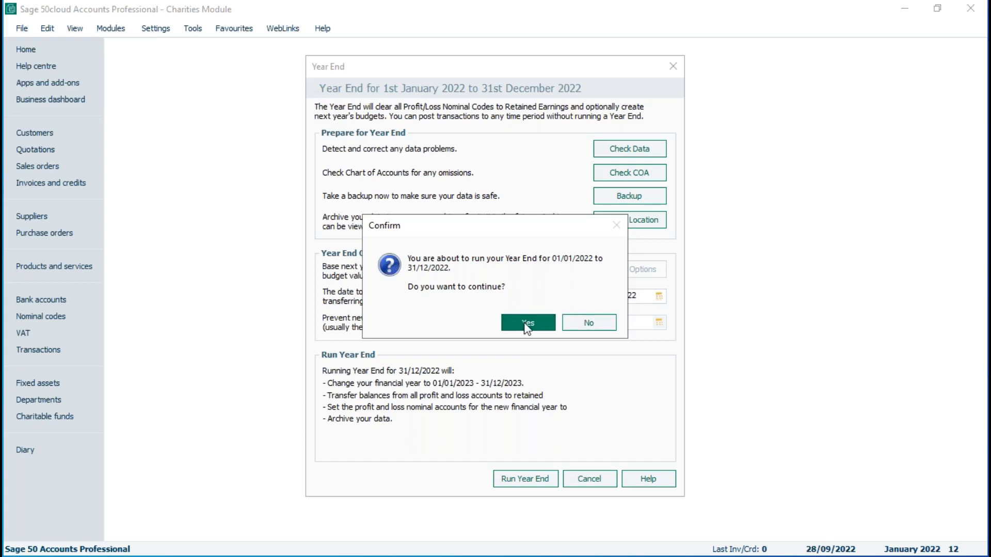
click(526, 323)
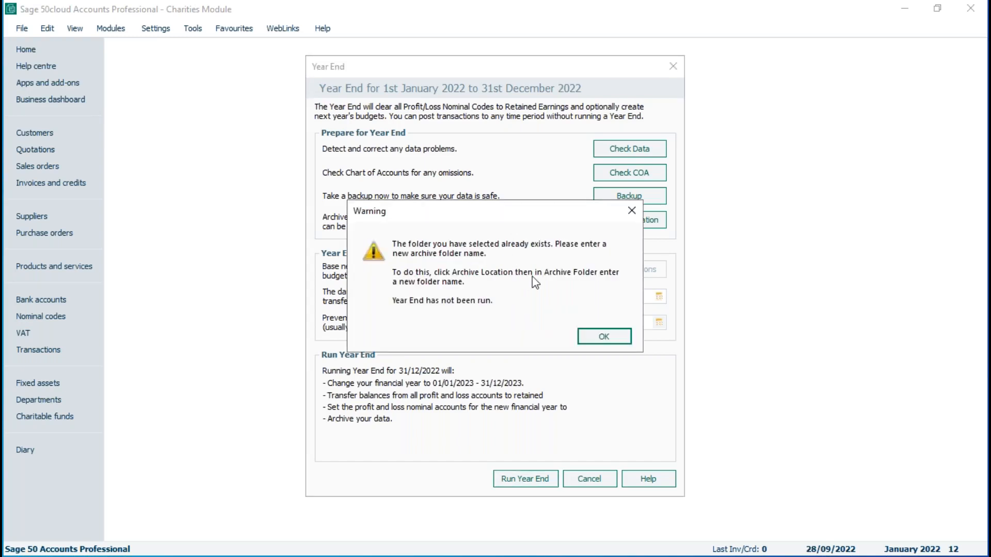
click(606, 338)
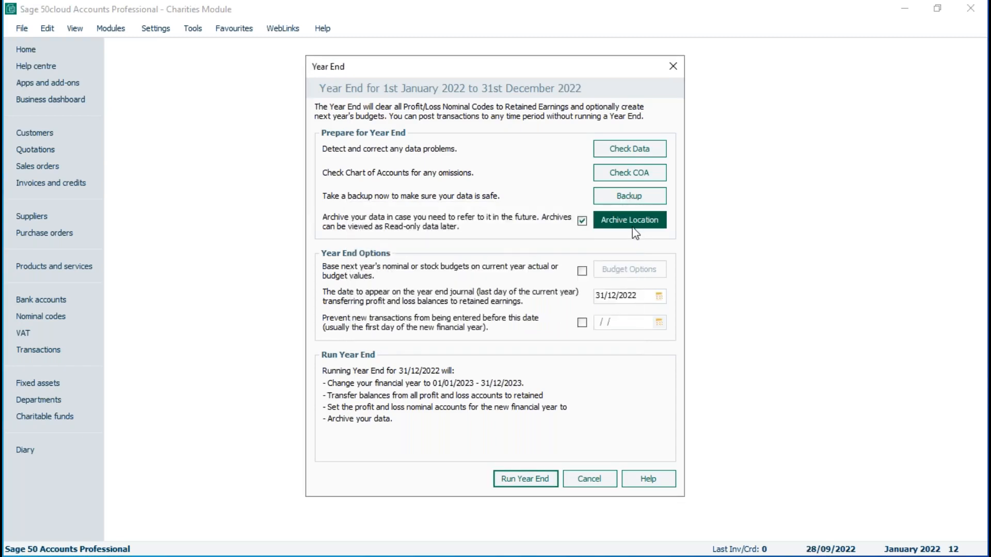
Step: Change the year end archive folder name to 2022a
click(599, 224)
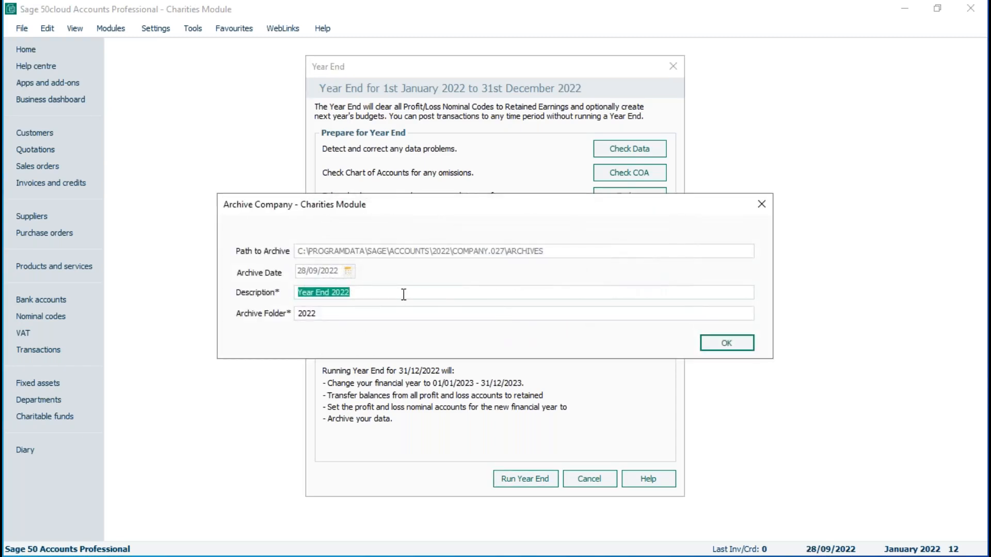
click(378, 312)
text(a)
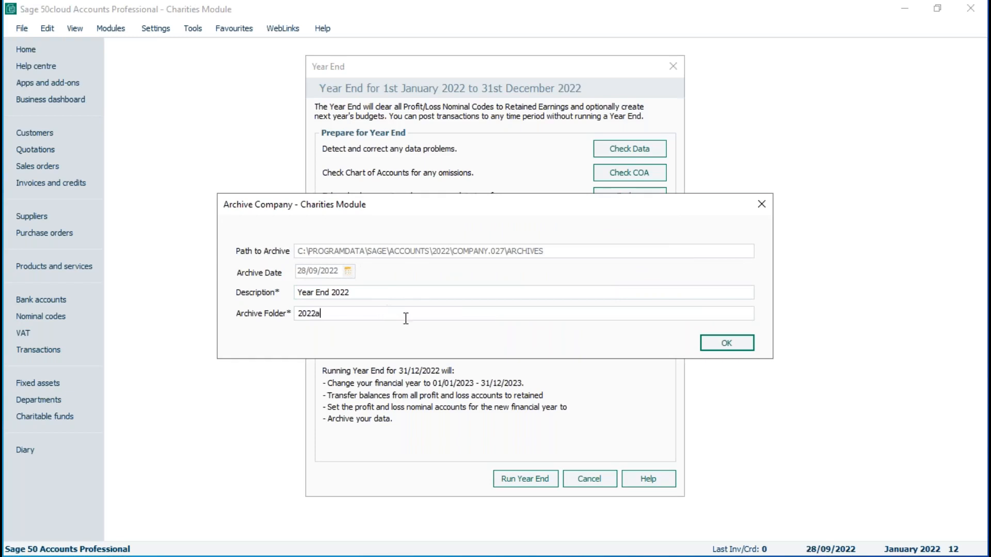
click(727, 342)
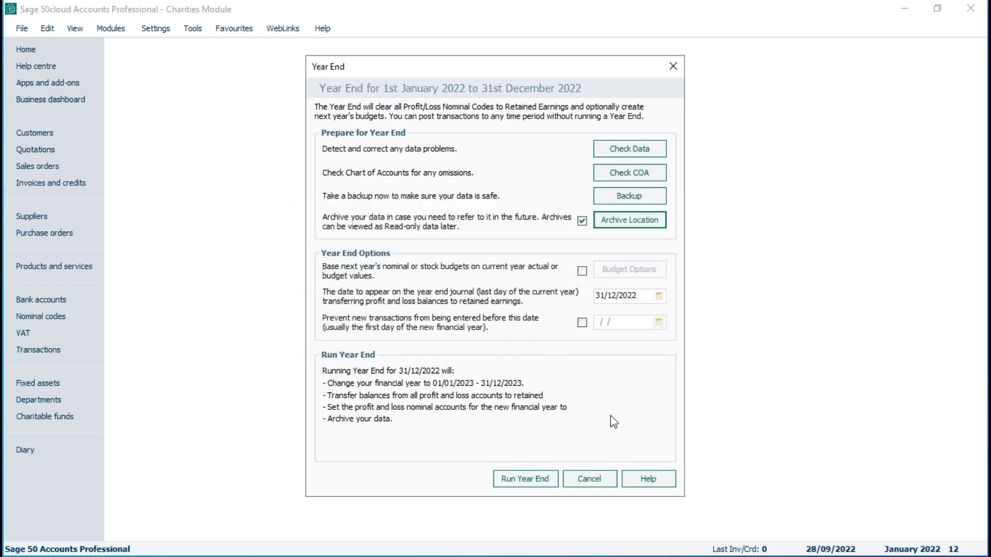
Step: Run the year end for 01/01/2022 to 31/12/2022 and output the Year End Report as a preview
click(528, 476)
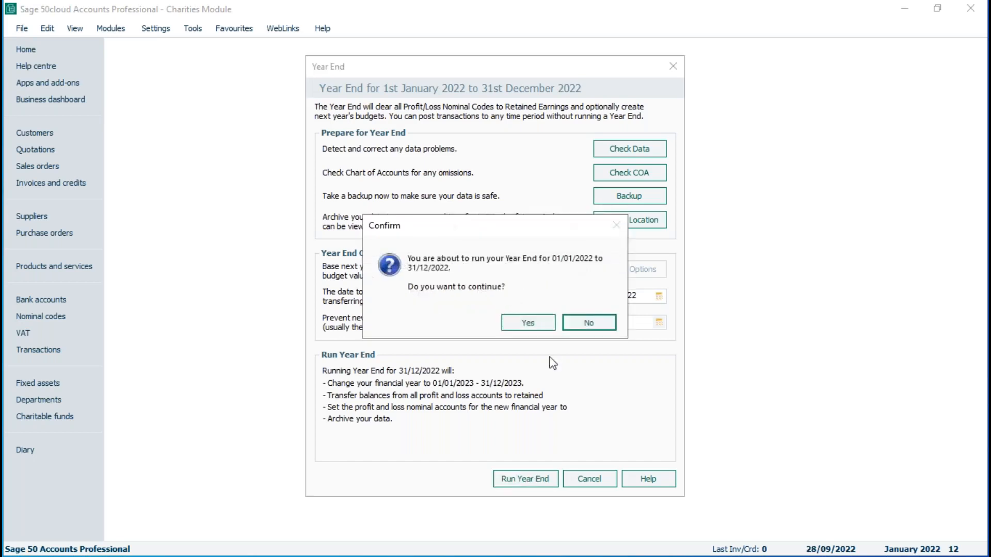
click(531, 323)
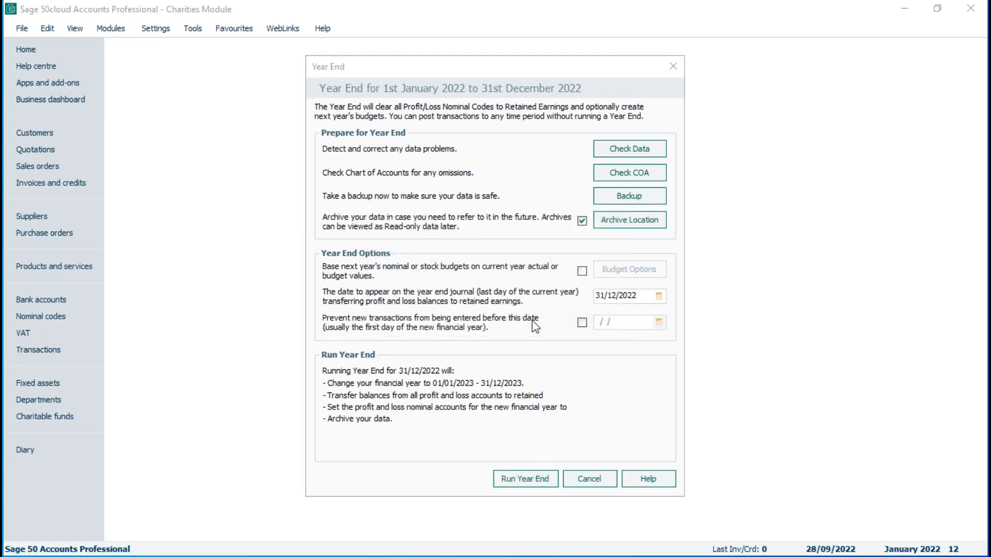
click(519, 288)
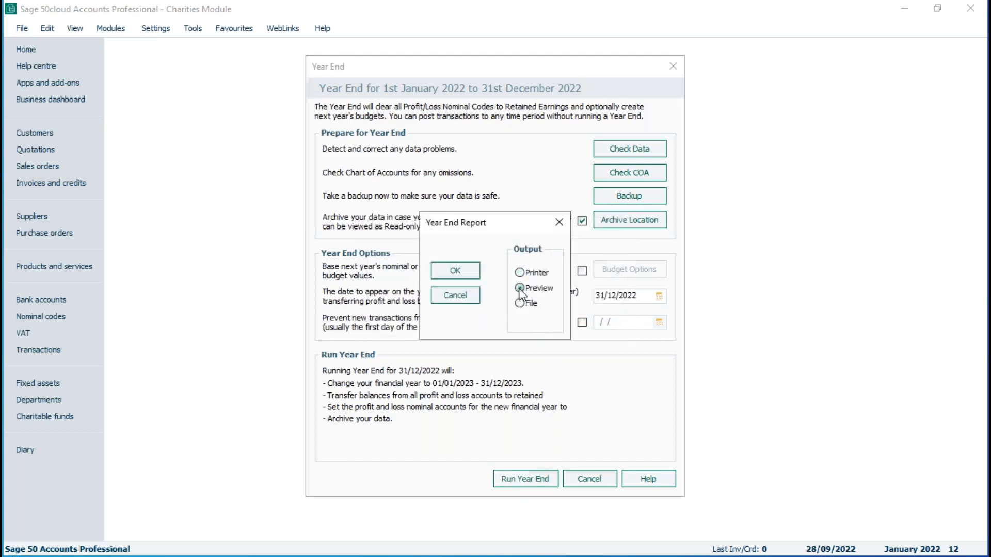
click(455, 270)
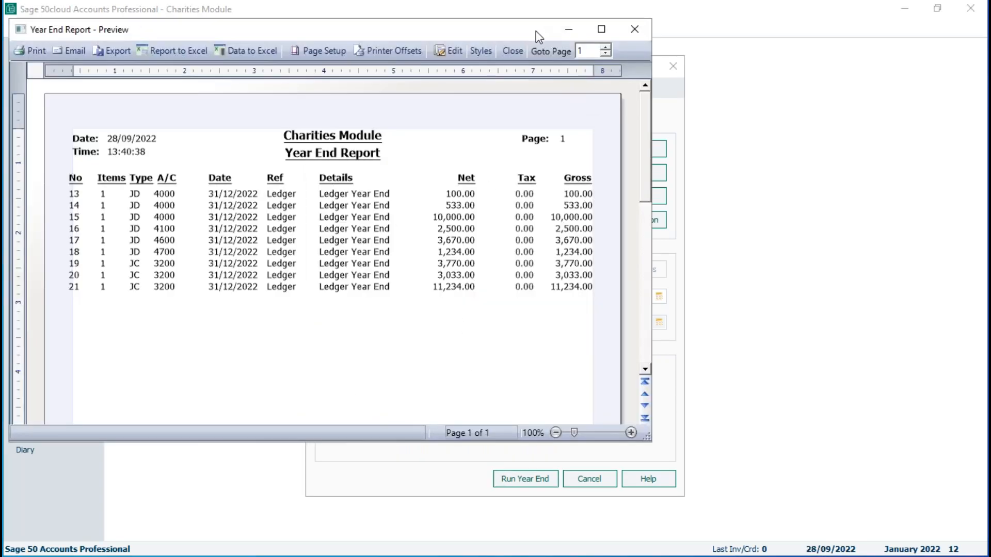
Step: Maximise the Year End Report preview, enlarge it to 162% to examine the ledger year end journals, and close it and the completion notice
drag(536, 31, 728, 63)
click(792, 61)
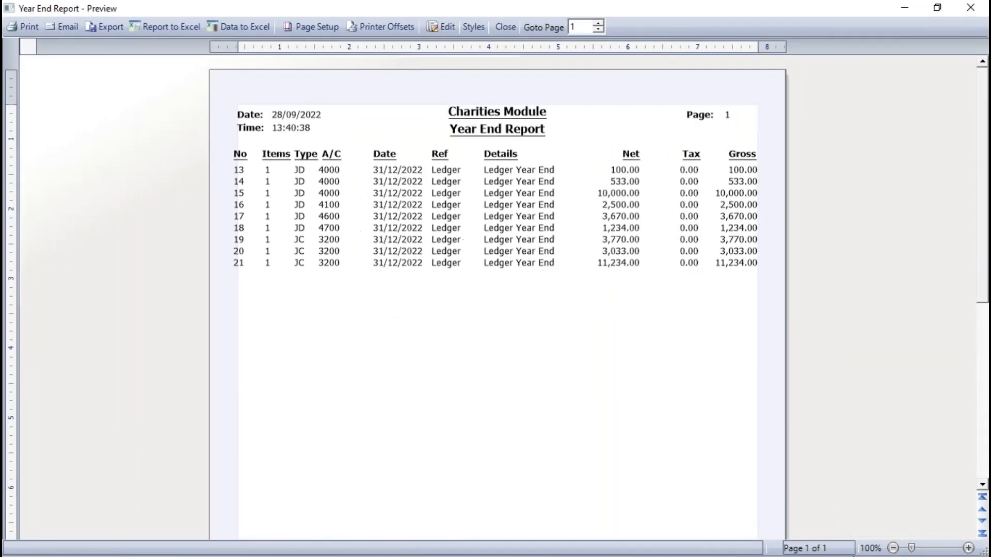
click(968, 548)
click(969, 548)
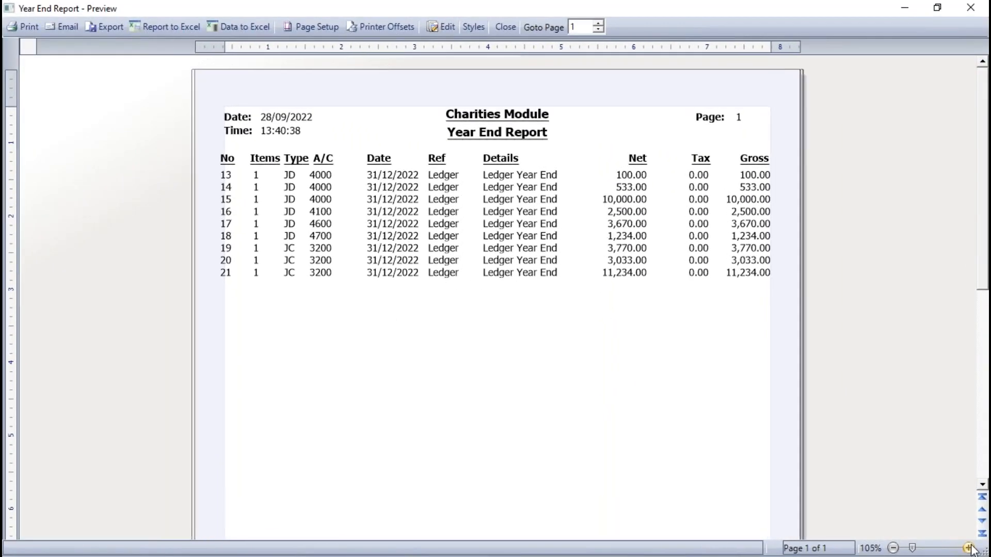
click(968, 548)
click(968, 548)
click(969, 548)
click(968, 548)
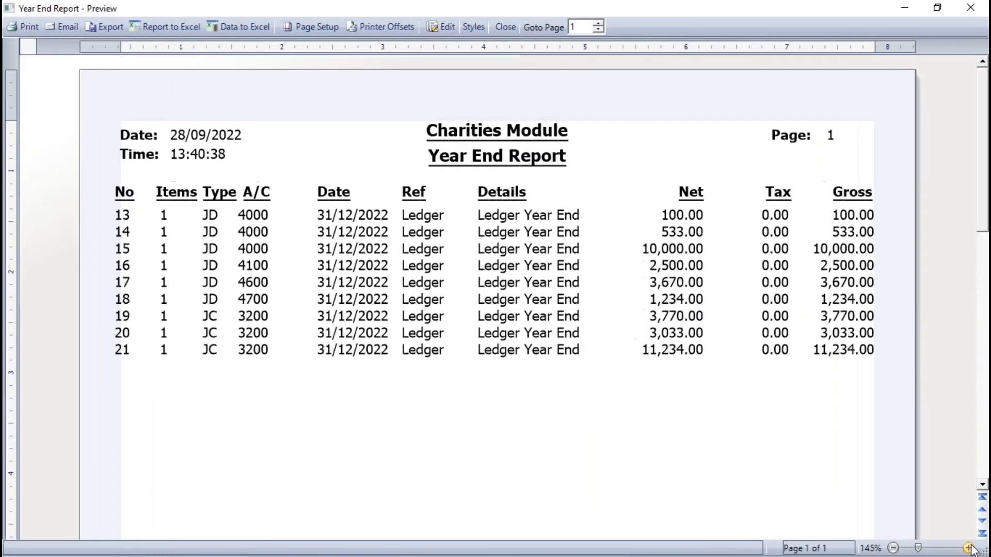
click(968, 548)
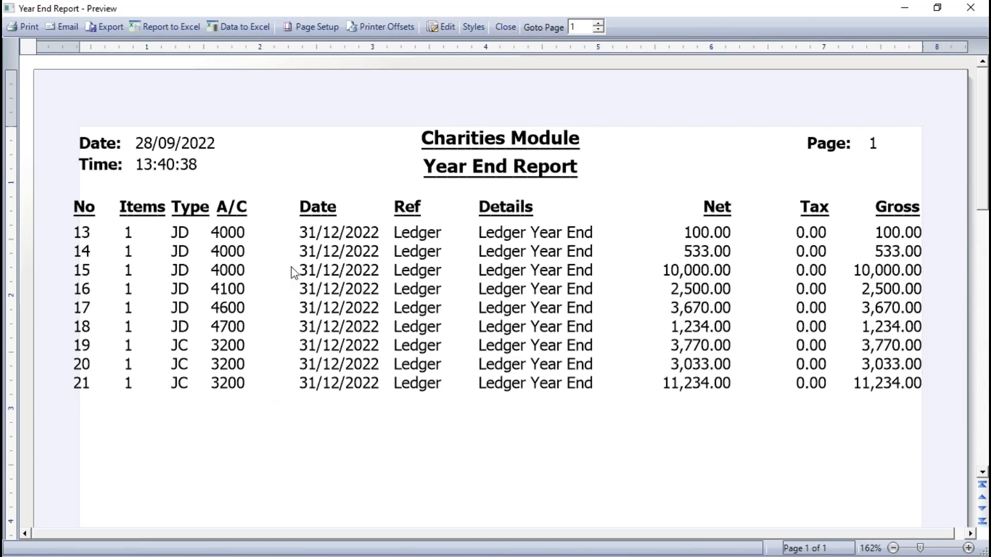
click(508, 26)
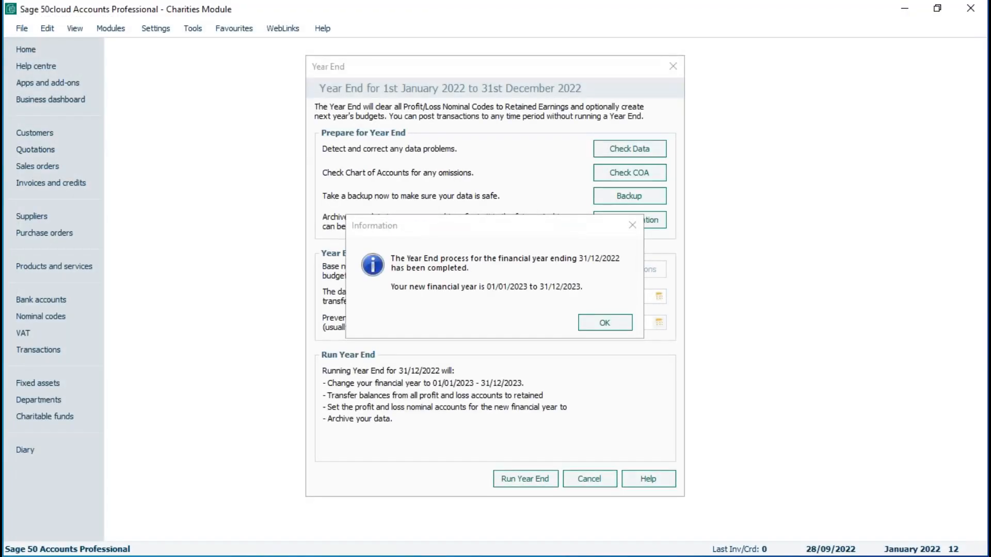
click(605, 322)
Step: Filter the transactions list to records whose No is greater than or equal to 13
click(50, 352)
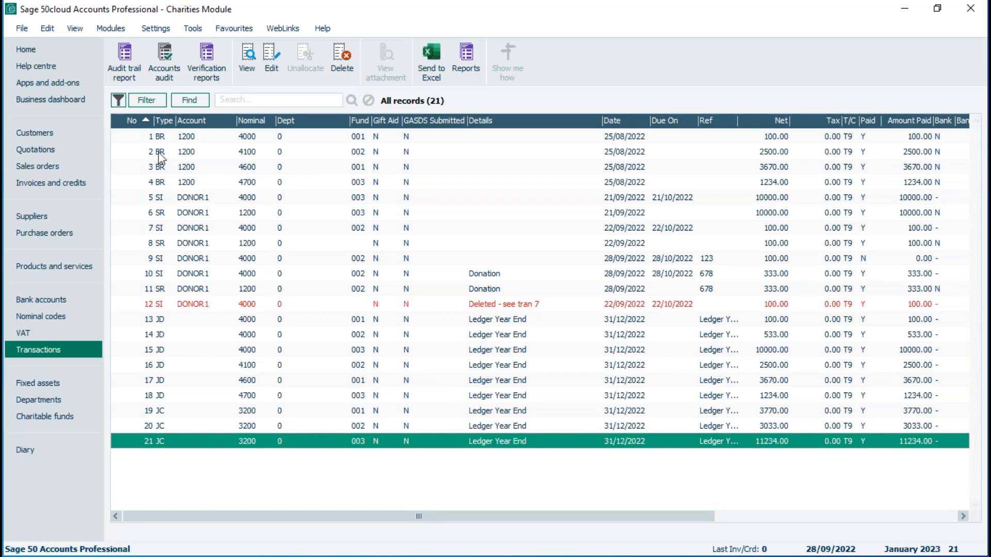
click(147, 101)
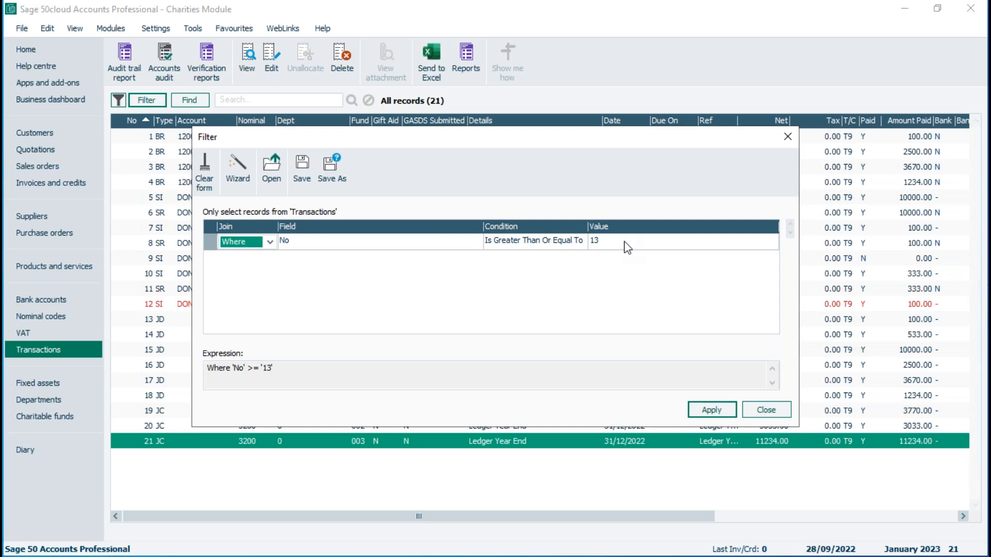
click(712, 411)
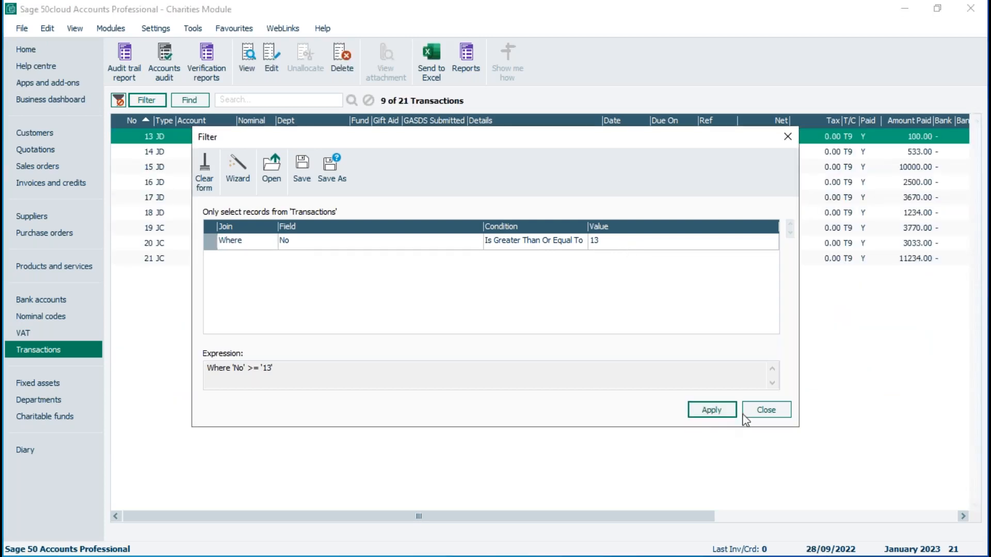
click(761, 412)
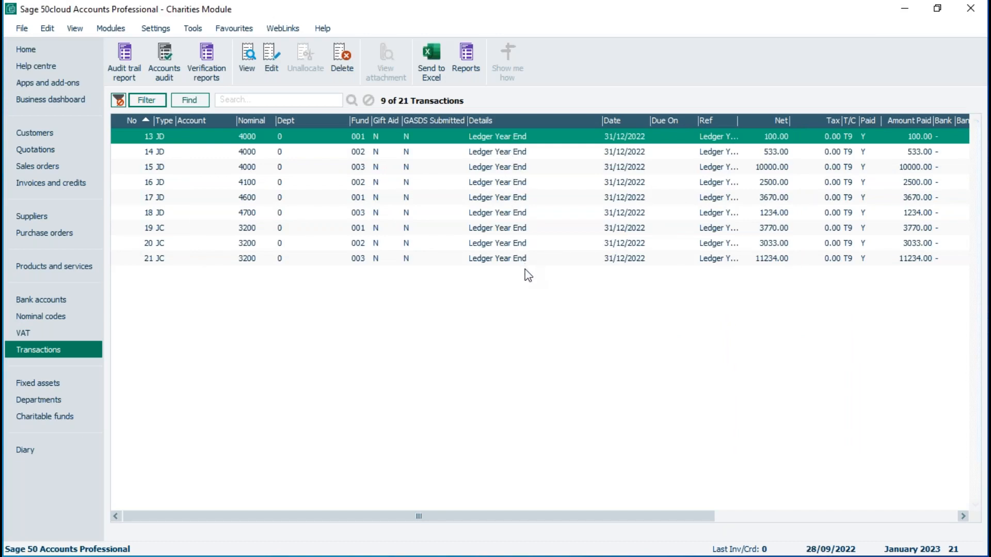
Step: Send the filtered transactions to Excel, enlarge the sheet to 150% to examine the nominal codes and funds, and close the workbook
click(433, 68)
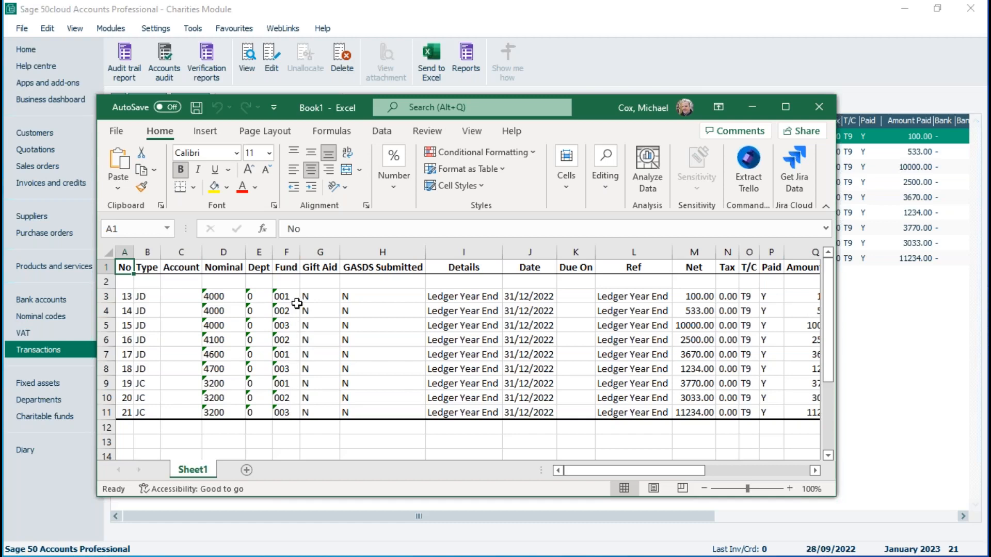
click(795, 104)
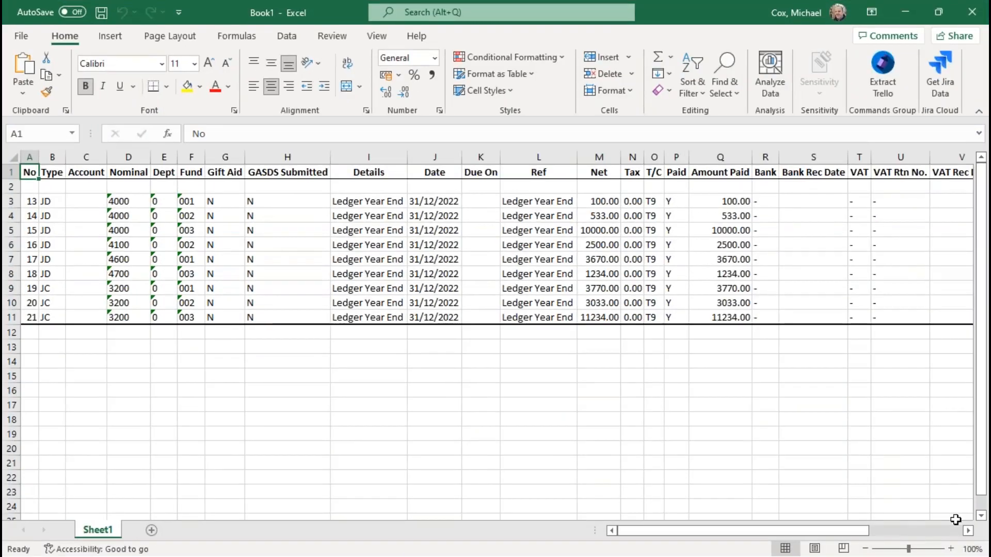
click(951, 549)
click(951, 549)
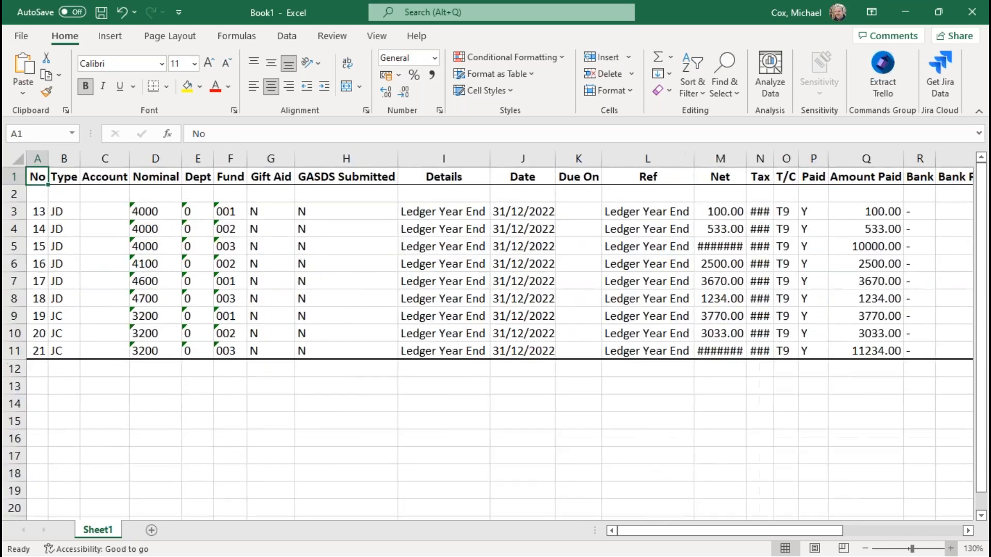
click(951, 549)
click(951, 549)
click(951, 549)
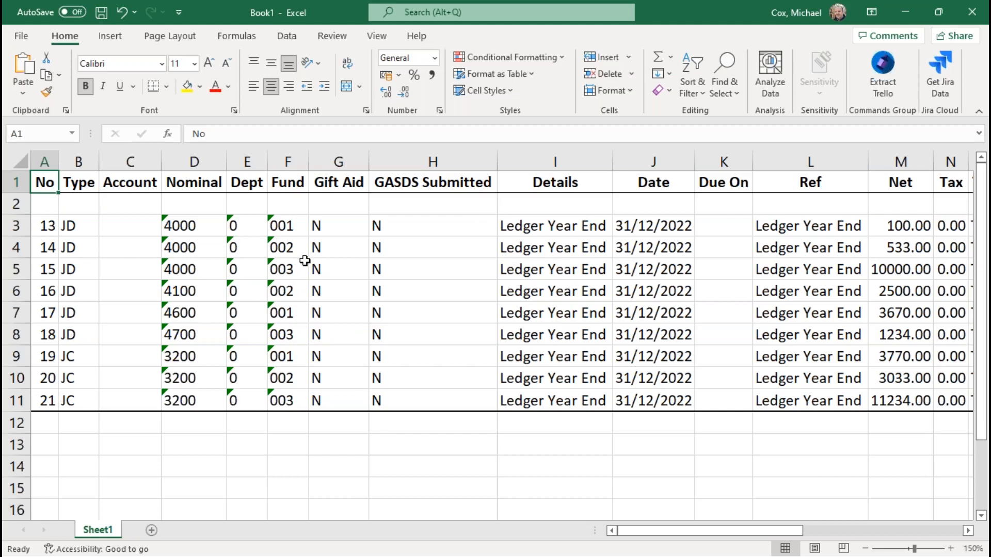
click(980, 14)
click(653, 366)
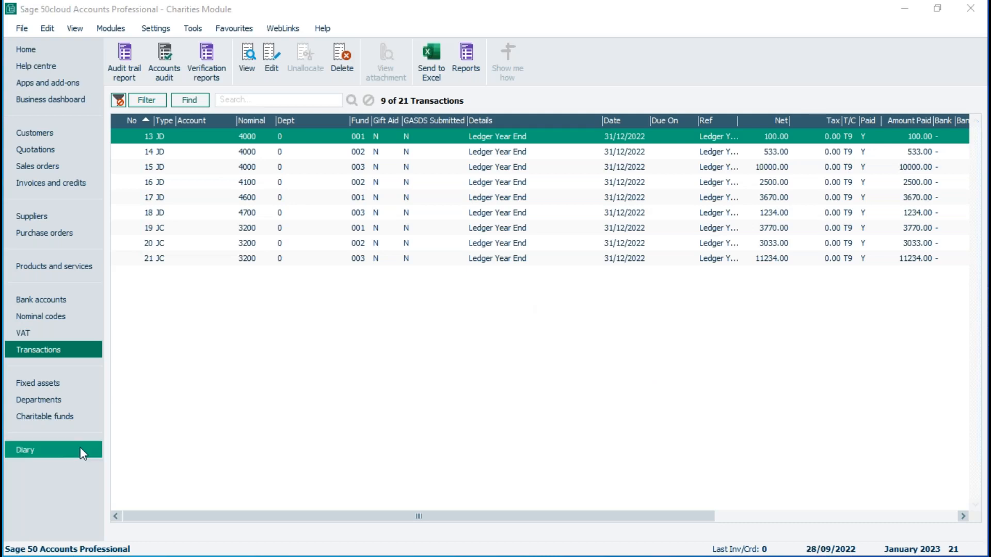
Step: Examine the activity of the General fund for its year end entries and close it
click(43, 422)
click(189, 155)
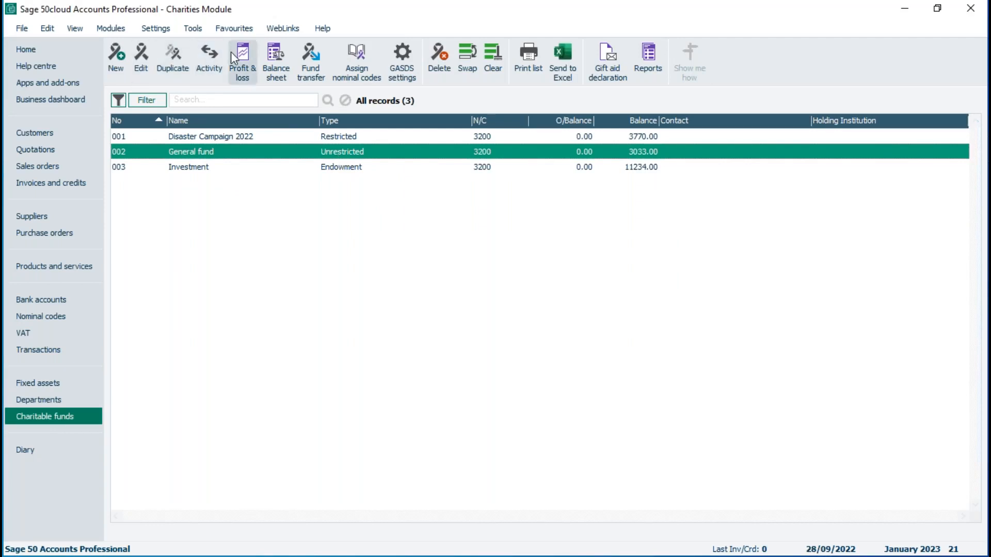
click(209, 56)
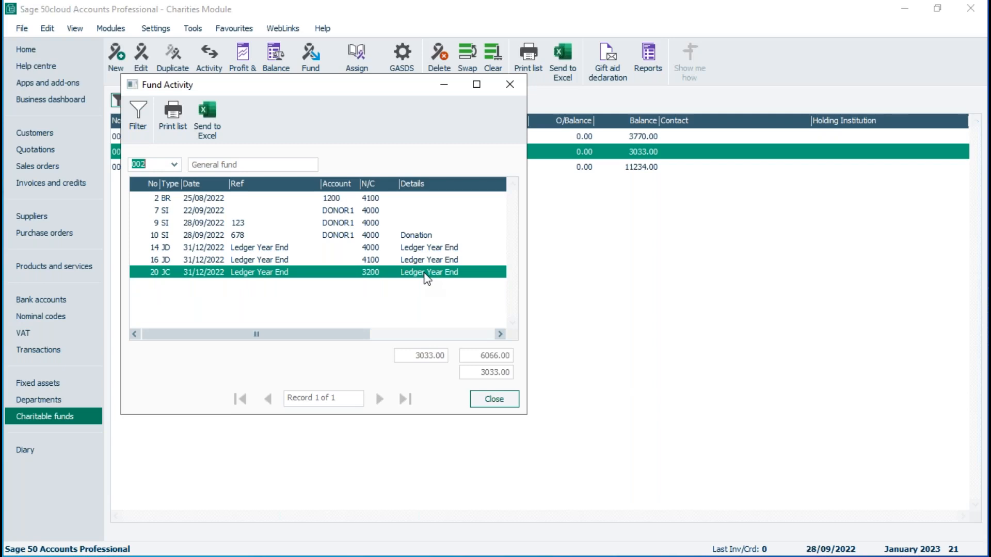
click(498, 398)
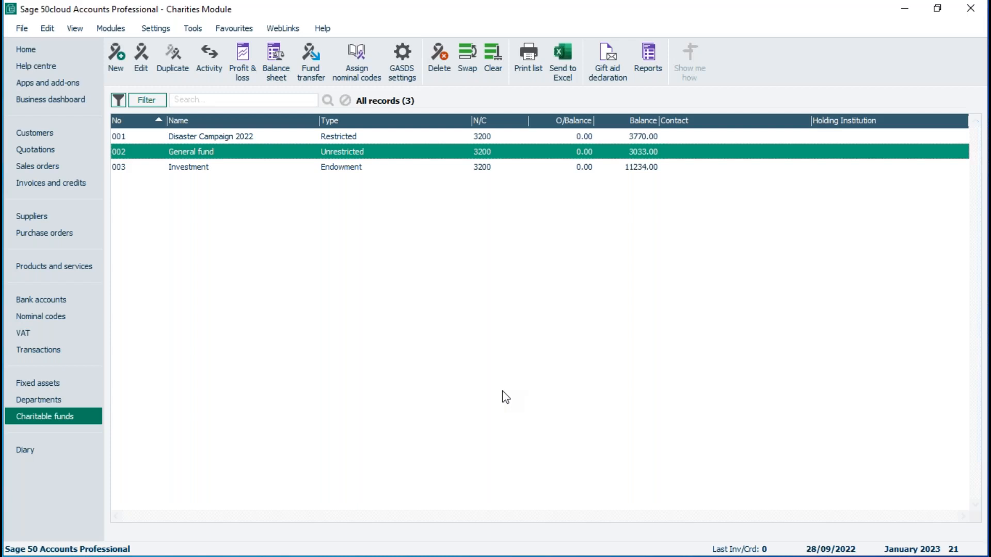
click(22, 30)
mouse_move(67, 70)
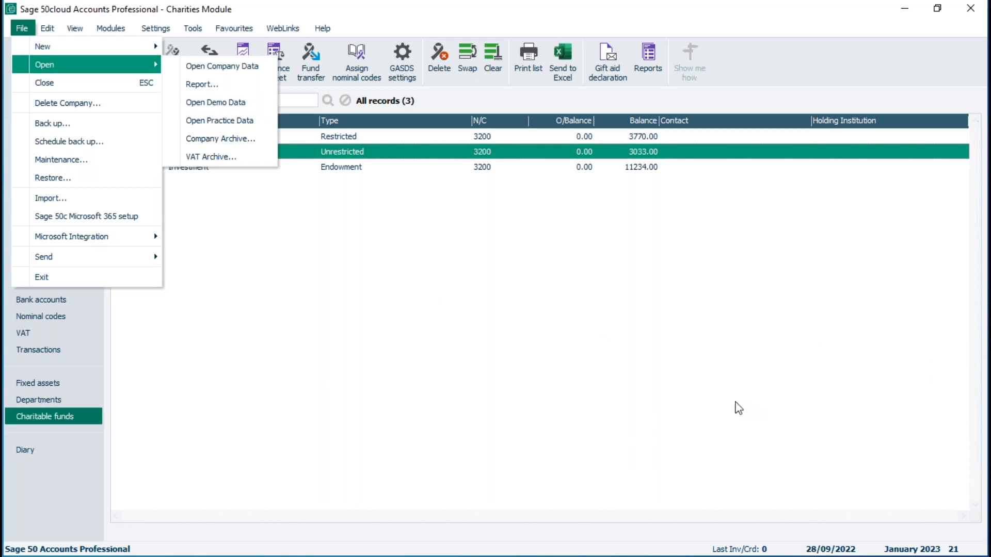
key(Escape)
key(Escape)
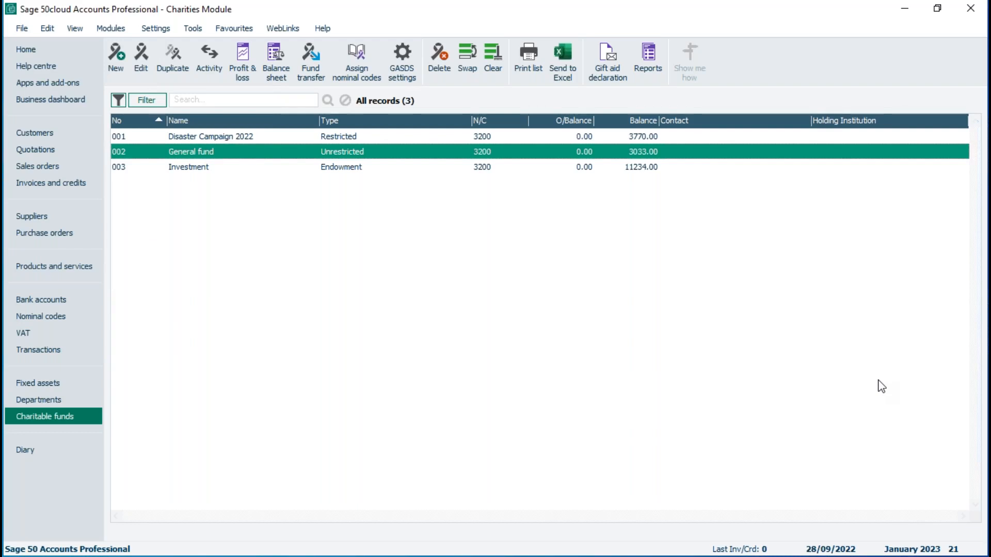
key(alt+Tab)
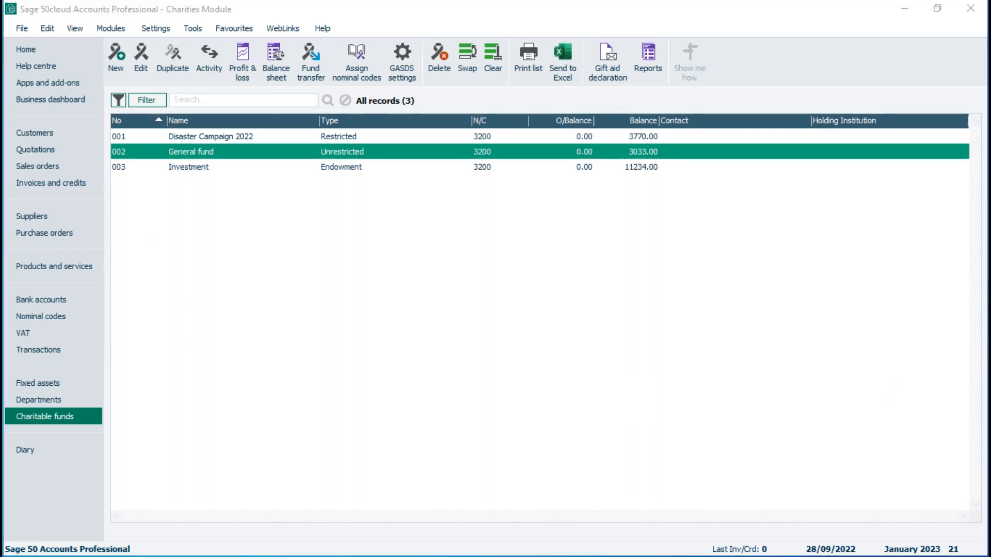